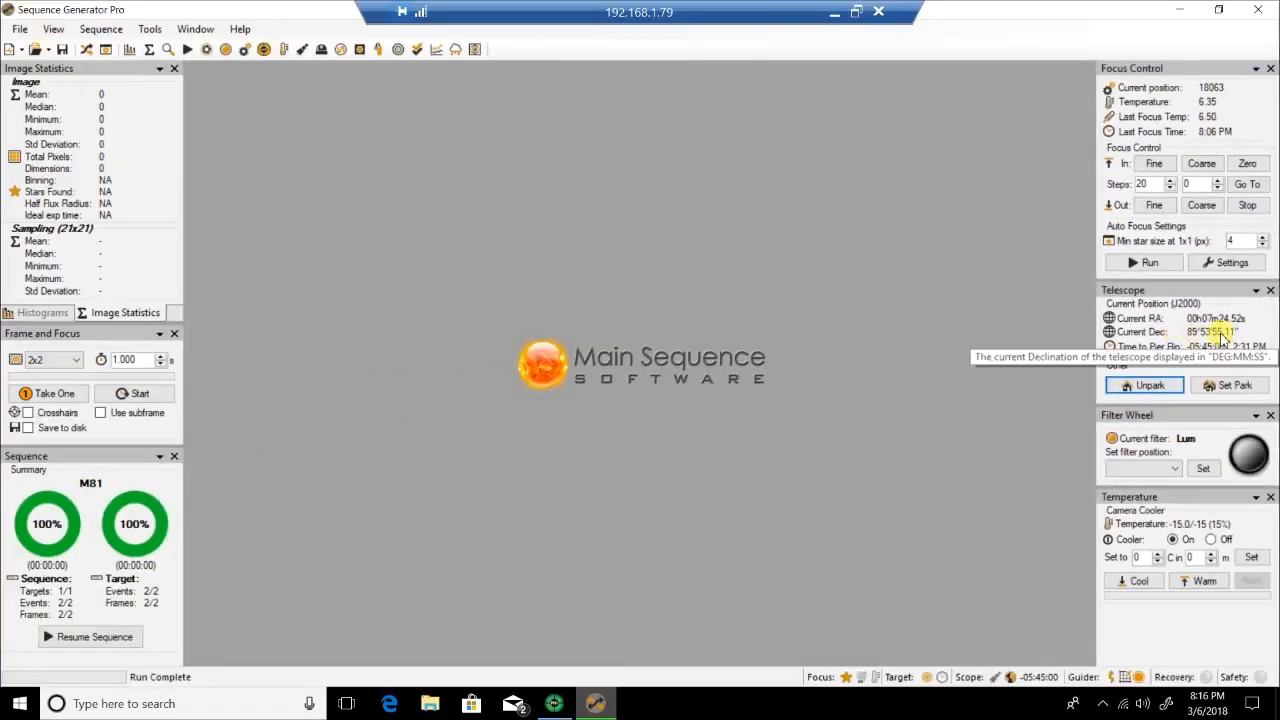
# - Unpark the telescope and enter m81 as the object in the Framing & Mosaic Wizard
pyautogui.click(1150, 388)
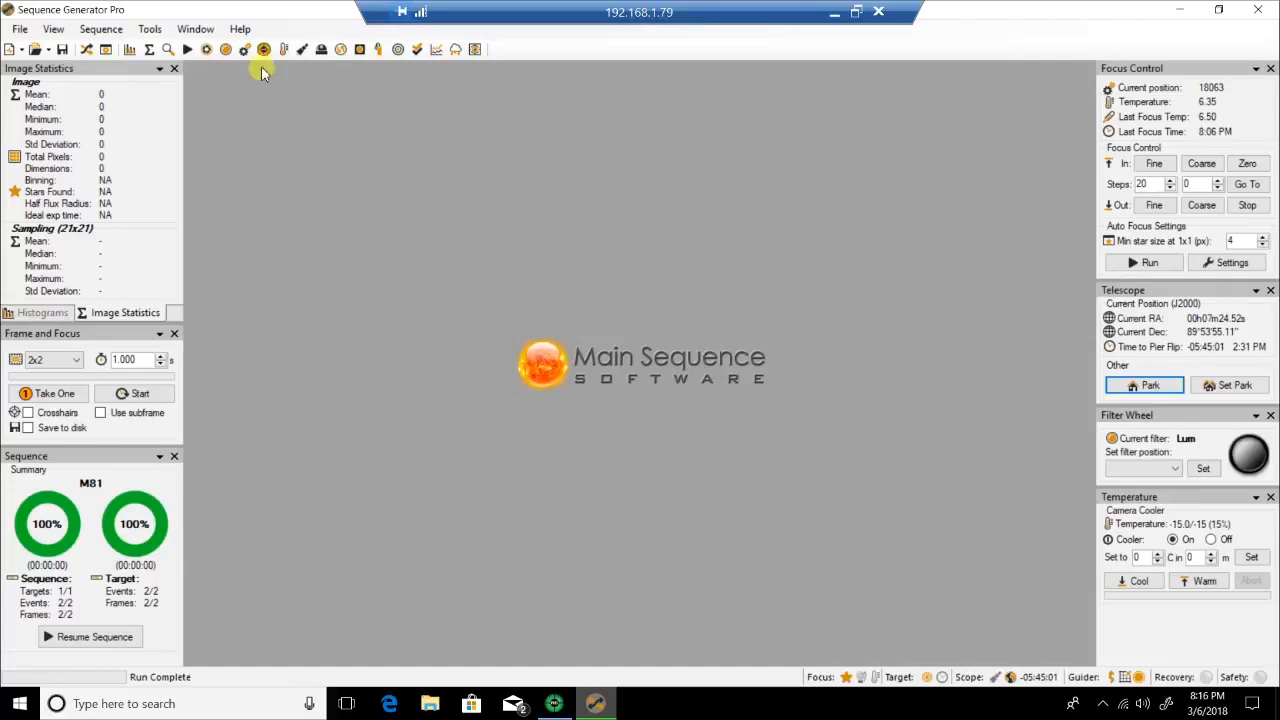
pyautogui.click(150, 30)
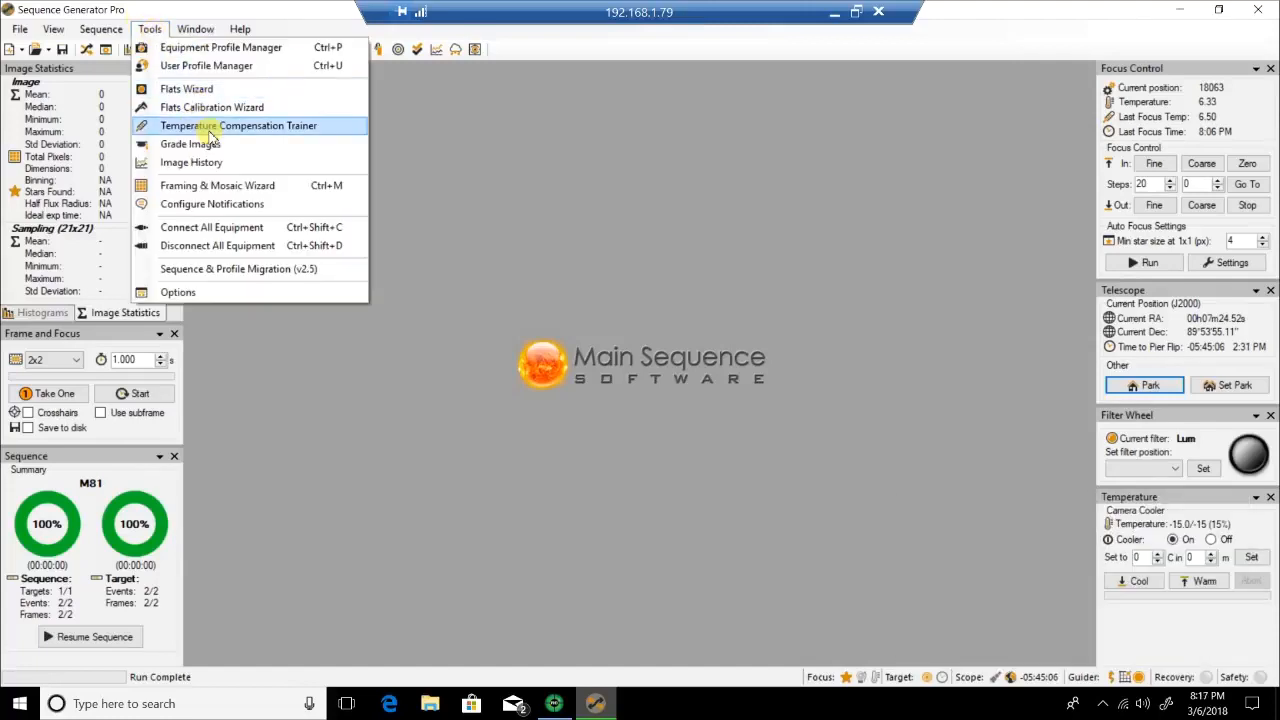
pyautogui.click(222, 186)
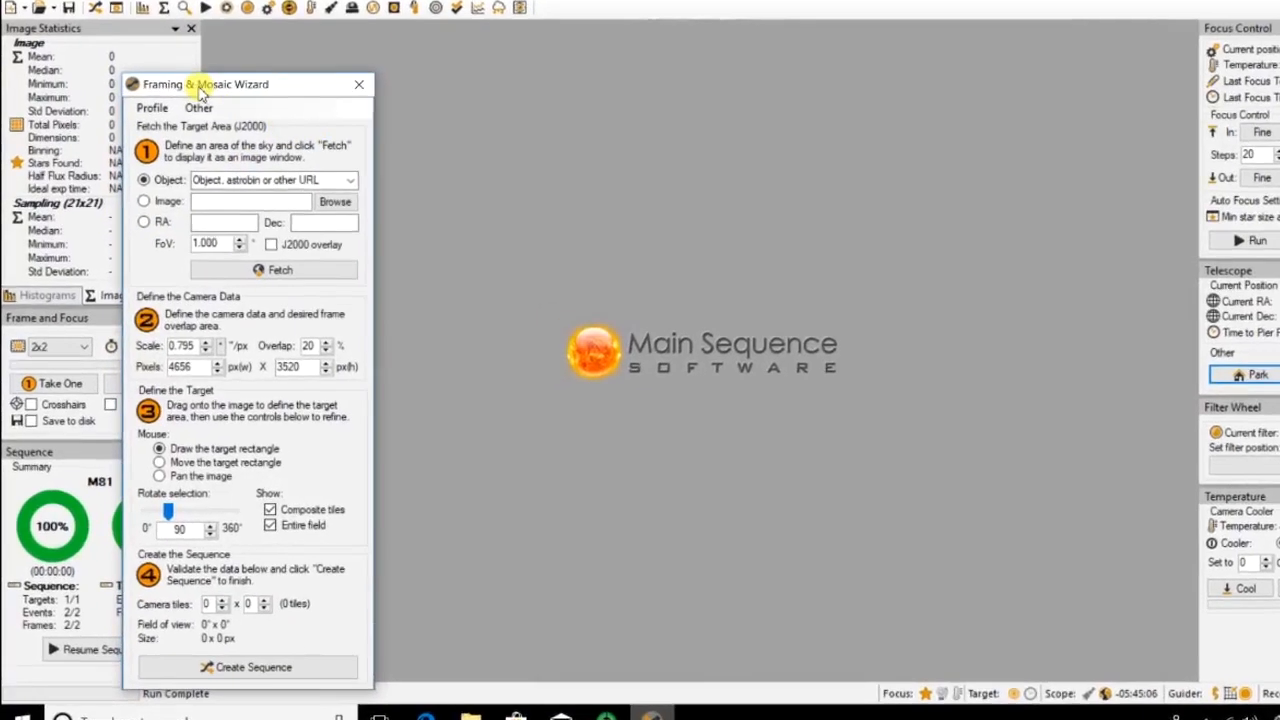
pyautogui.click(215, 180)
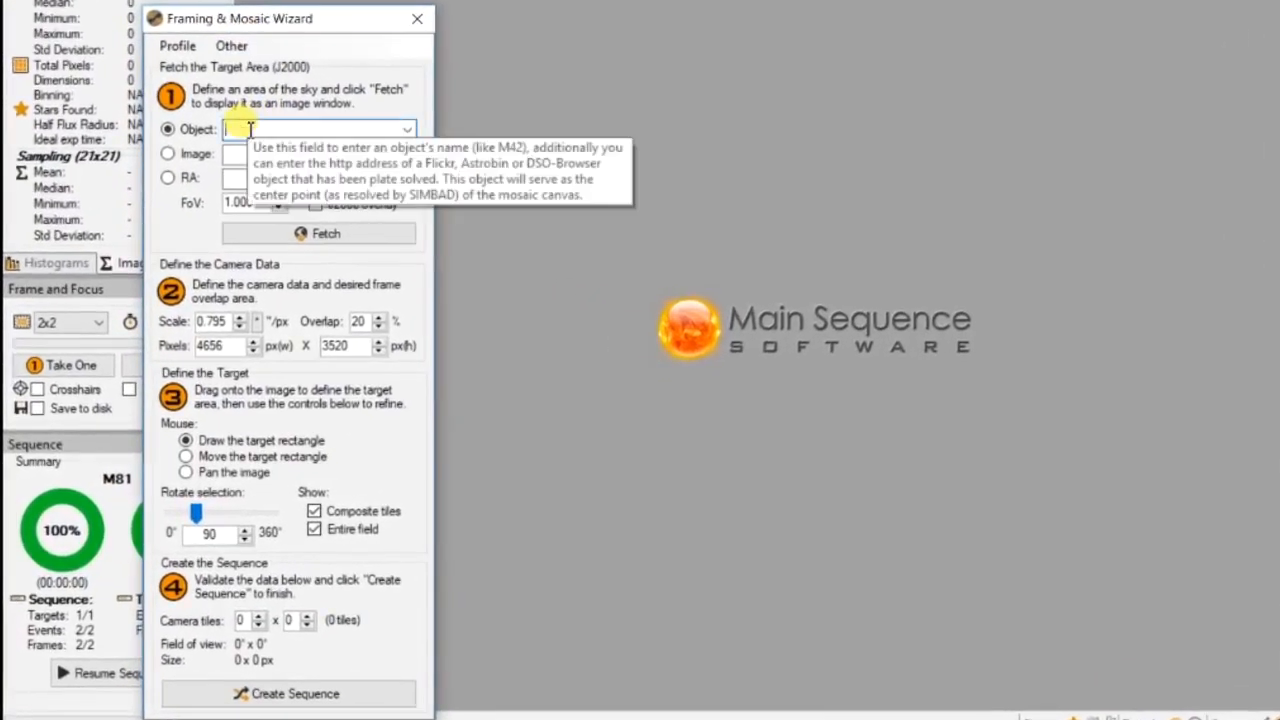
pyautogui.write('m')
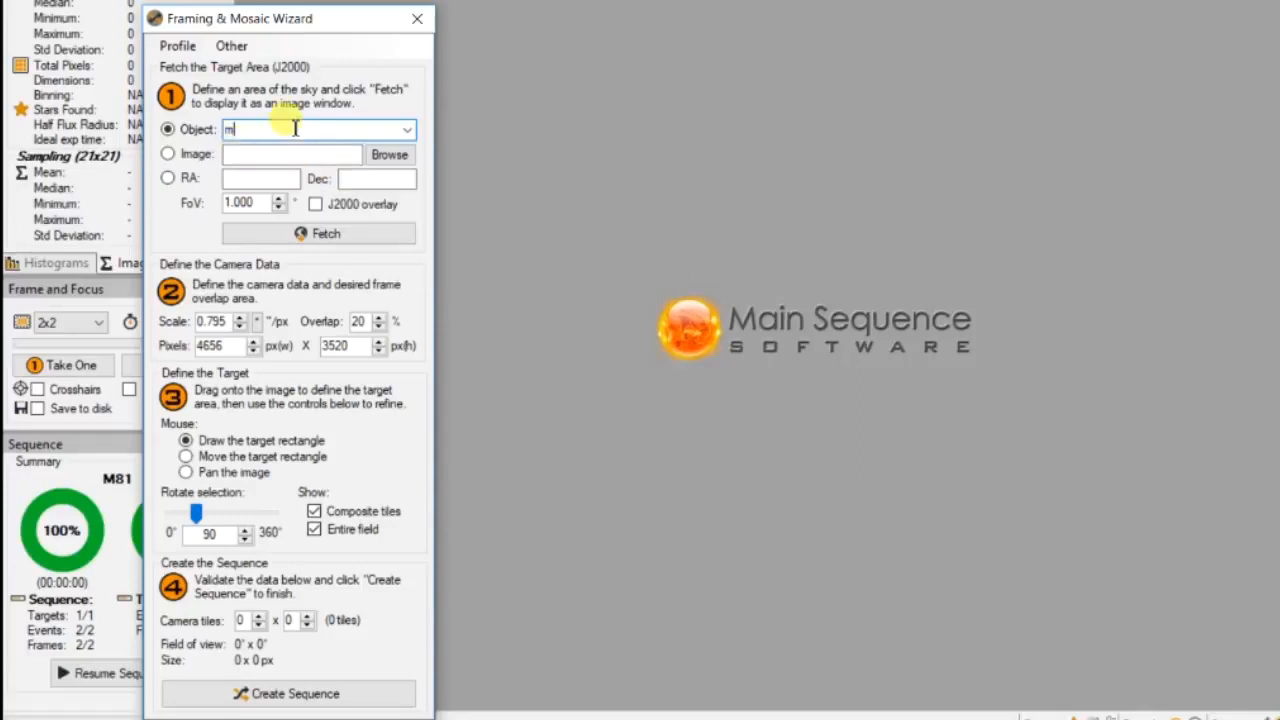
pyautogui.write('81')
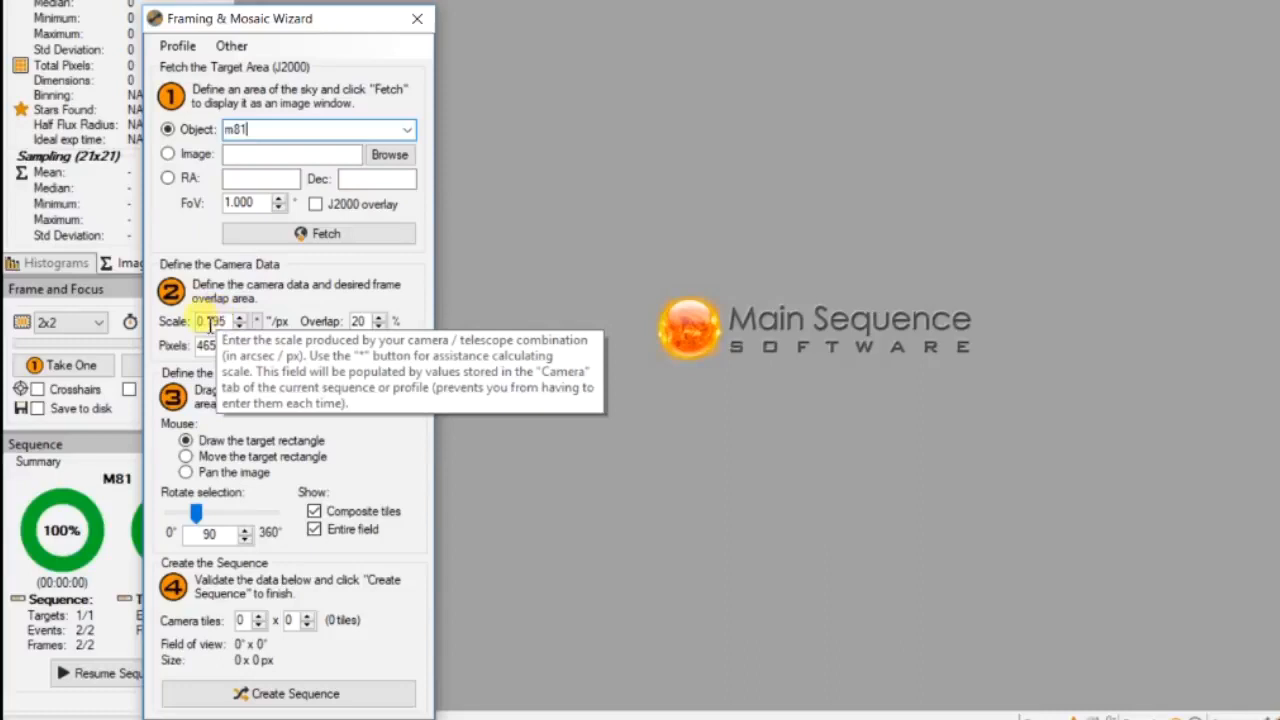
# - Fetch the m81 sky image with the camera scale set to 0.82 arcsec per pixel and the selection rotation at 0°
pyautogui.doubleClick(230, 322)
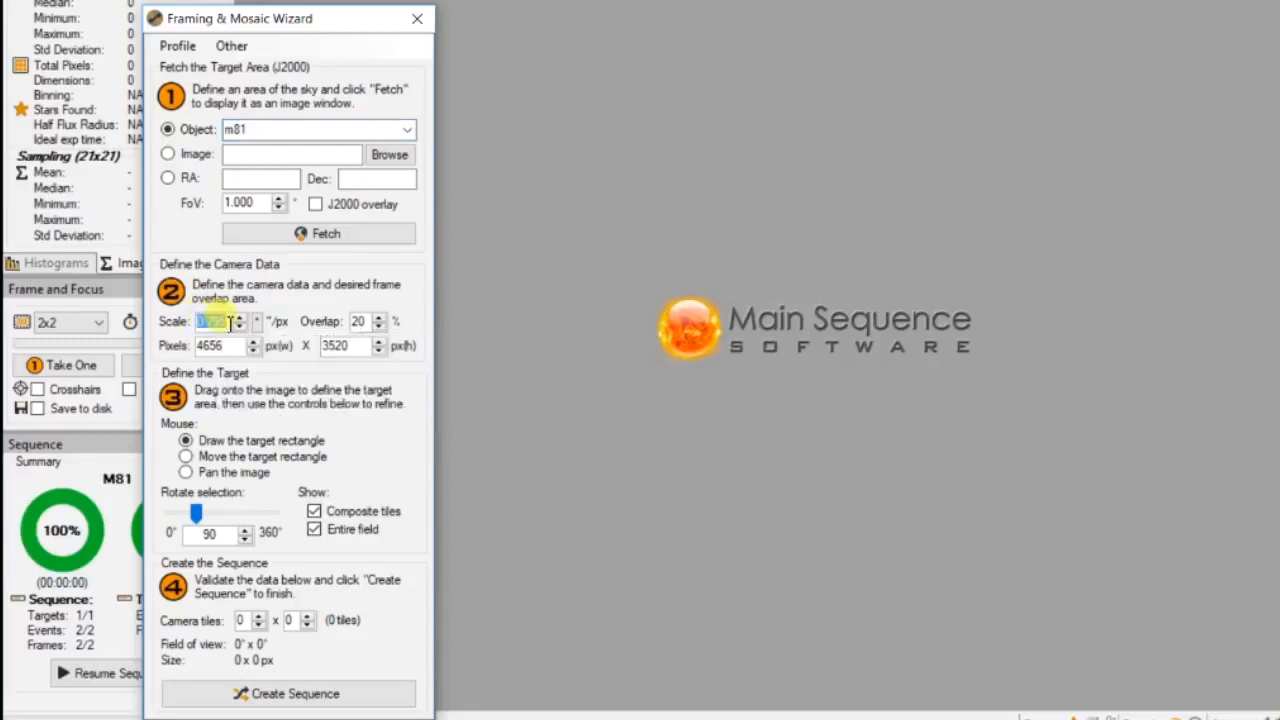
pyautogui.press('BackSpace')
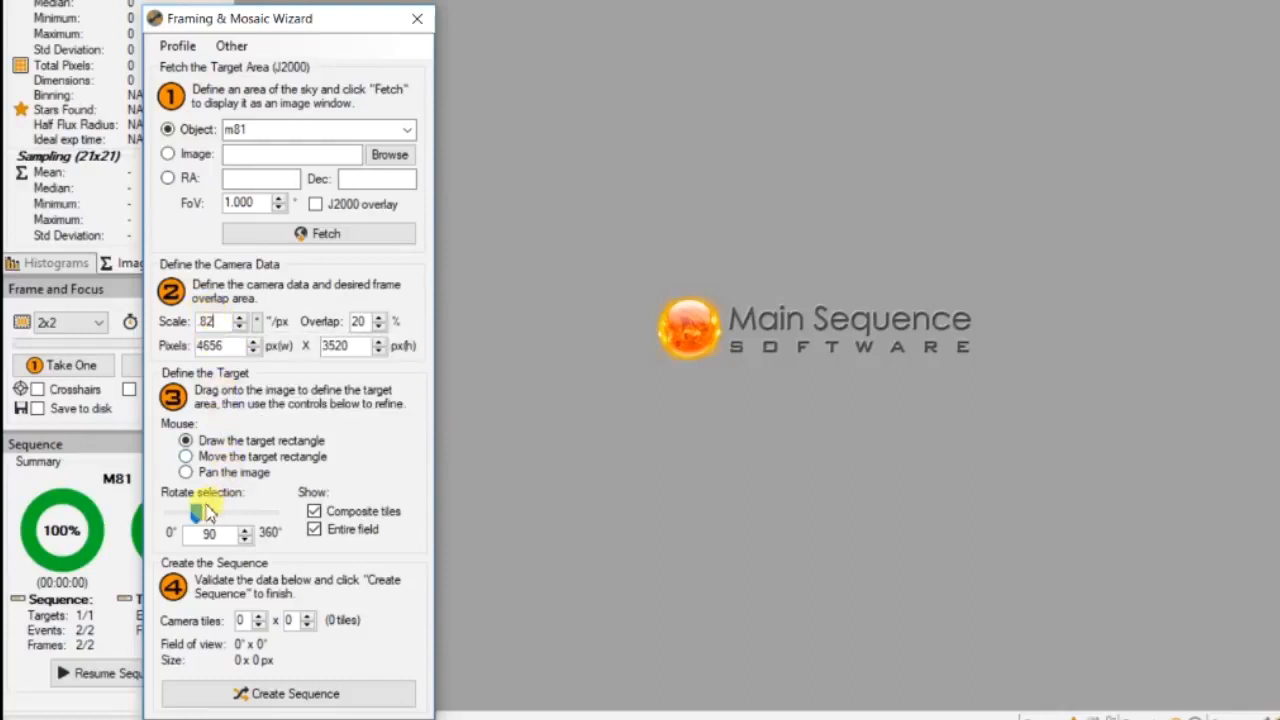
pyautogui.moveTo(196, 515); pyautogui.dragTo(159, 511)
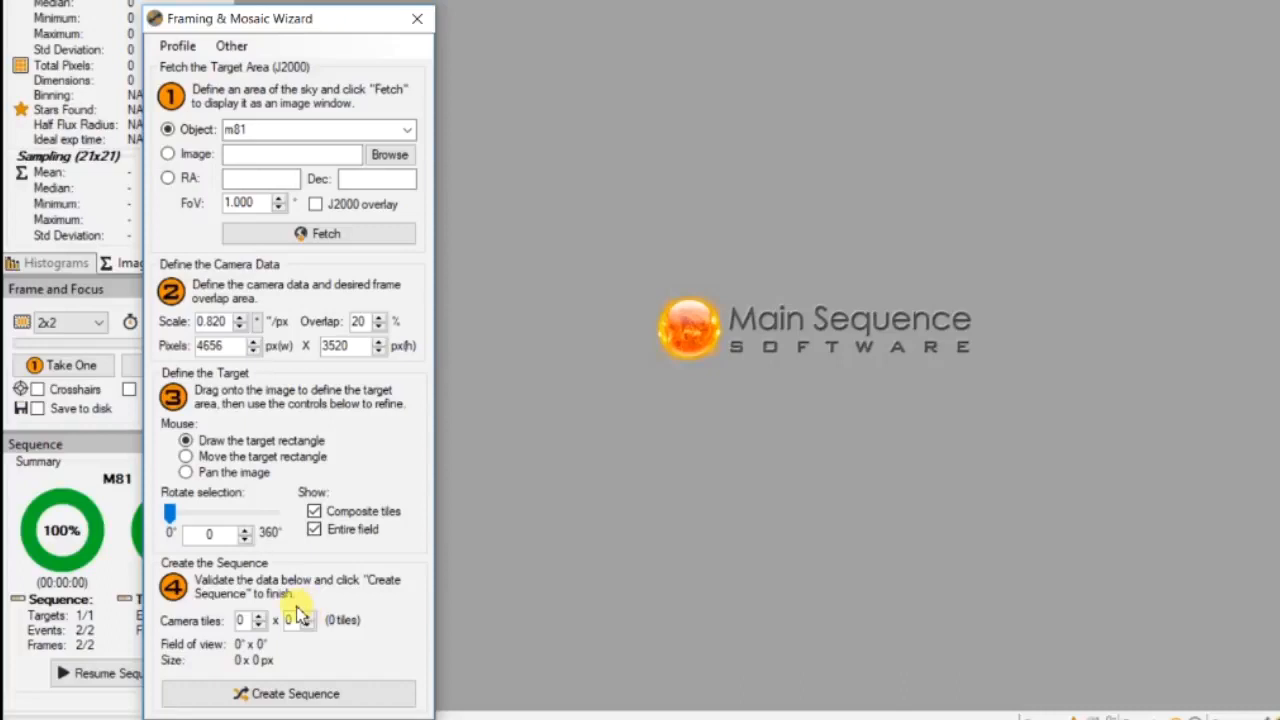
pyautogui.click(318, 240)
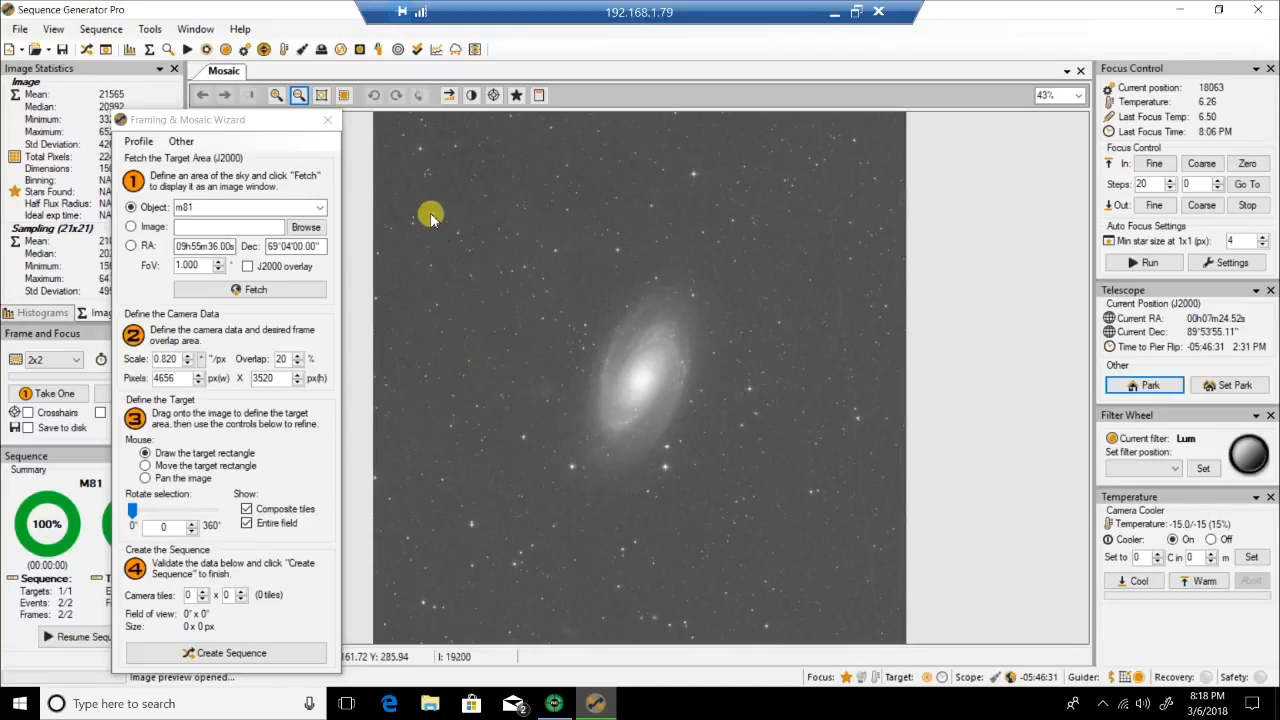
# - Draw a single-tile target rectangle on the fetched image and move it so its centre lies on the galaxy's core
pyautogui.moveTo(430, 213); pyautogui.dragTo(480, 246)
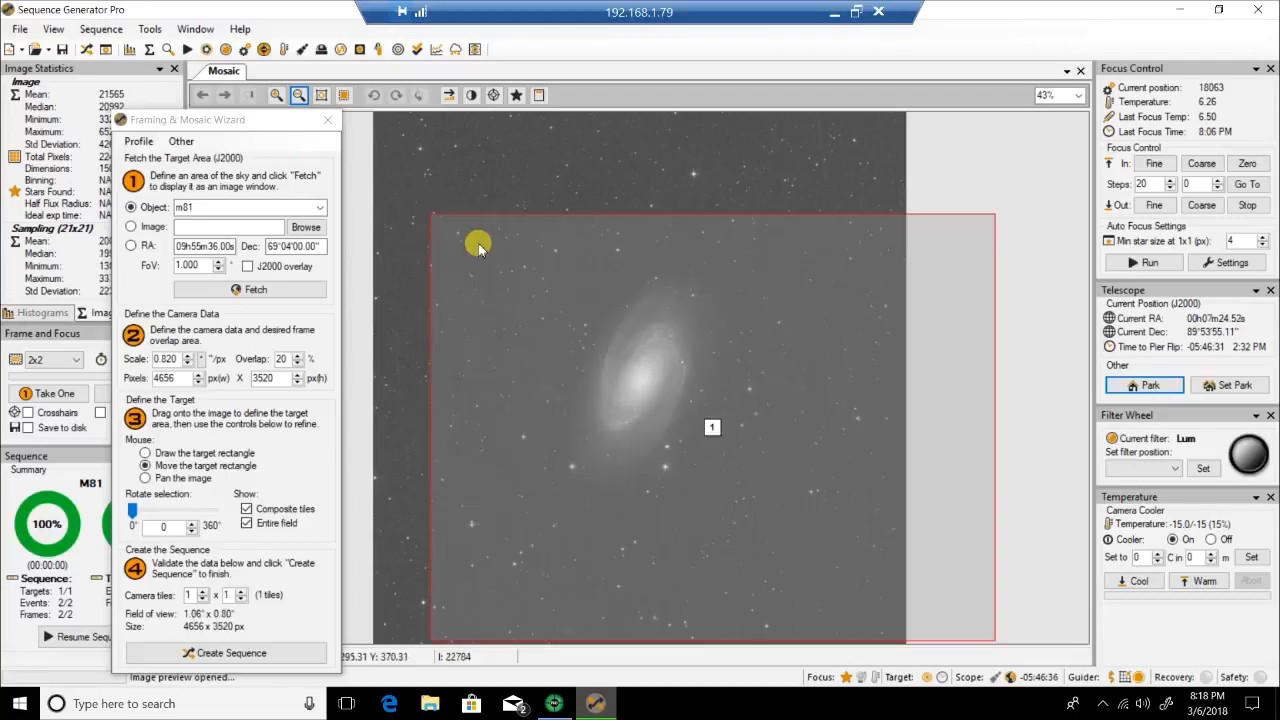
pyautogui.moveTo(568, 286); pyautogui.dragTo(500, 244)
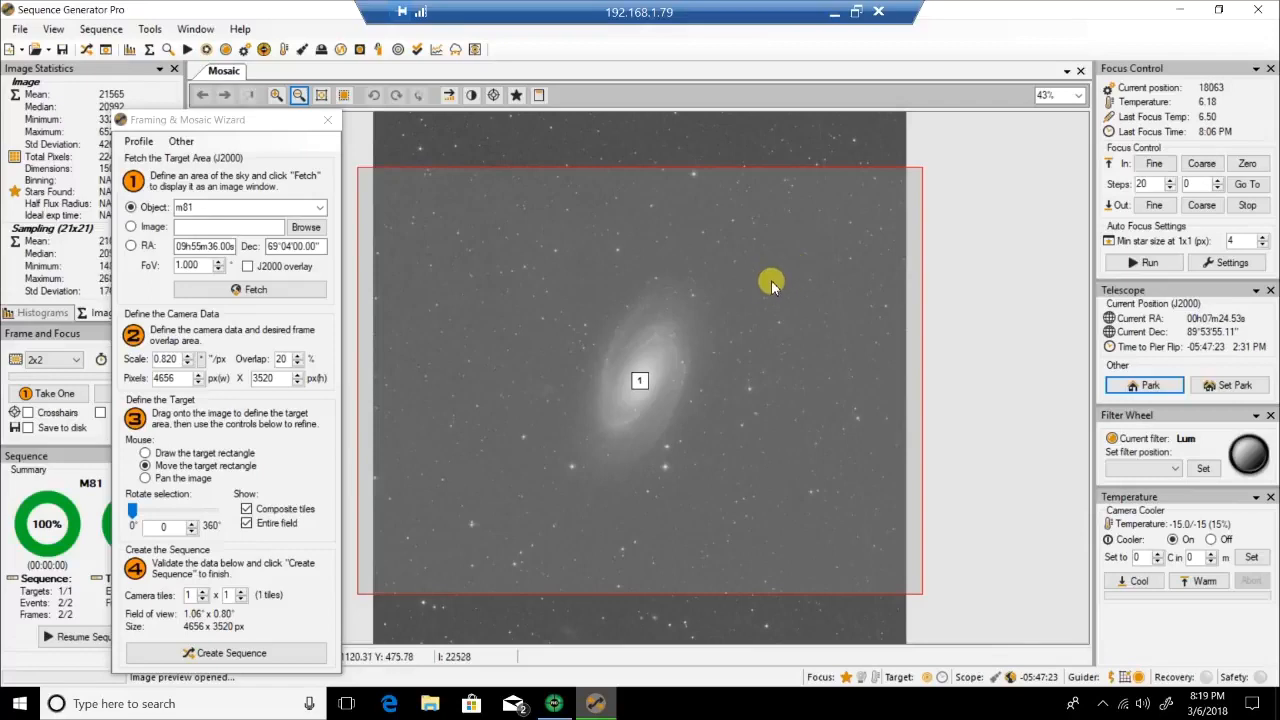
pyautogui.doubleClick(193, 266)
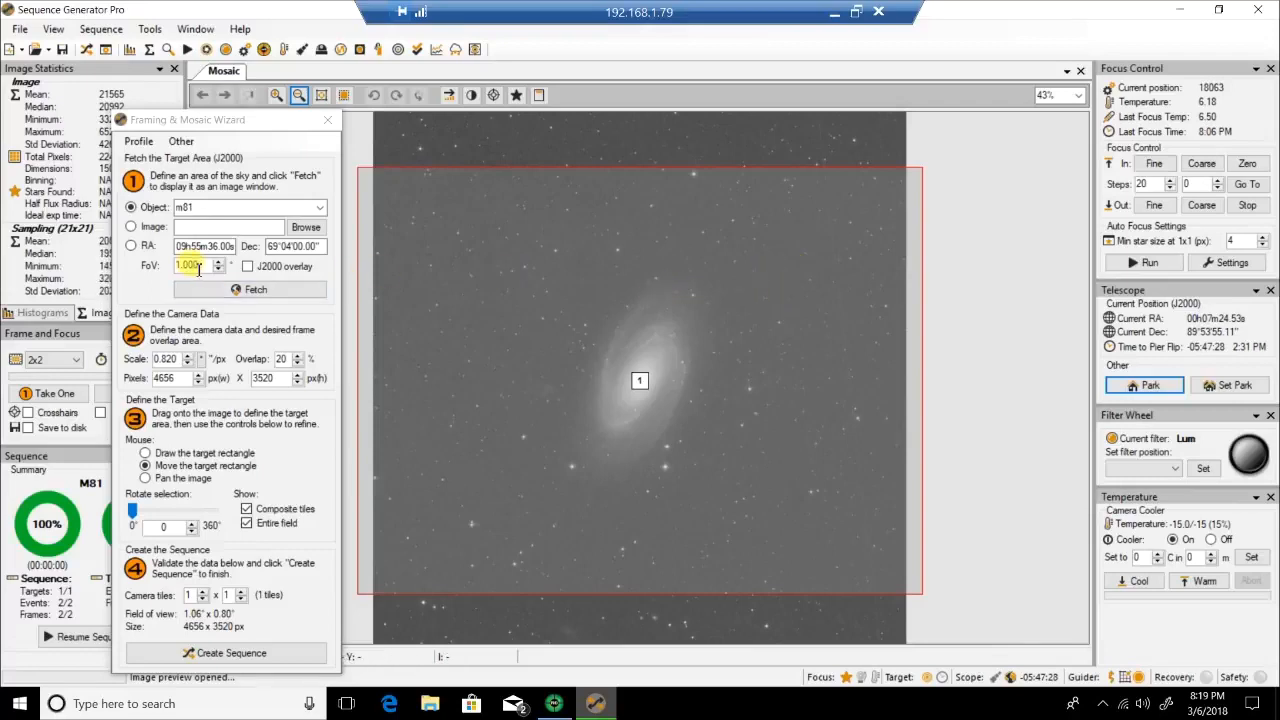
pyautogui.moveTo(429, 281)
pyautogui.mouseDown()
pyautogui.moveTo(503, 277)
pyautogui.moveTo(457, 240)
pyautogui.moveTo(423, 289)
pyautogui.moveTo(434, 314)
pyautogui.moveTo(473, 290)
pyautogui.moveTo(434, 290)
pyautogui.mouseUp()
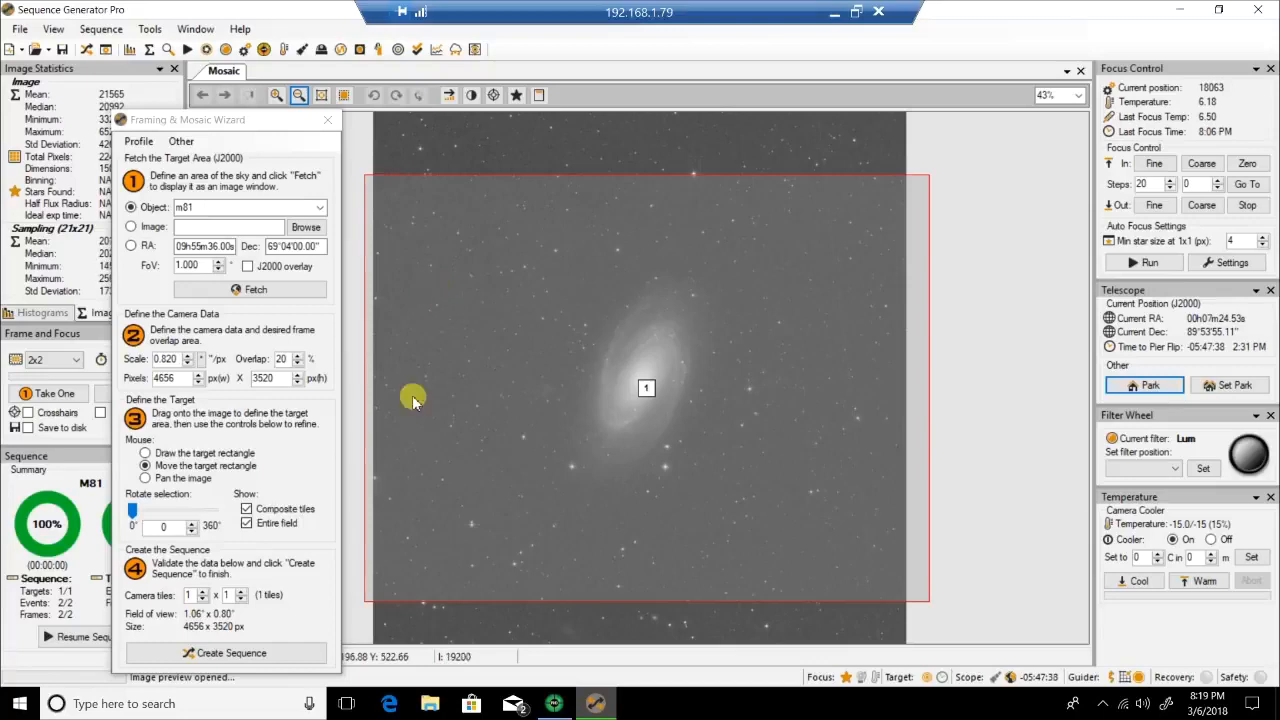
# - Create the m81 sequence from the framed tile, replacing the targets in the current sequence
pyautogui.click(230, 654)
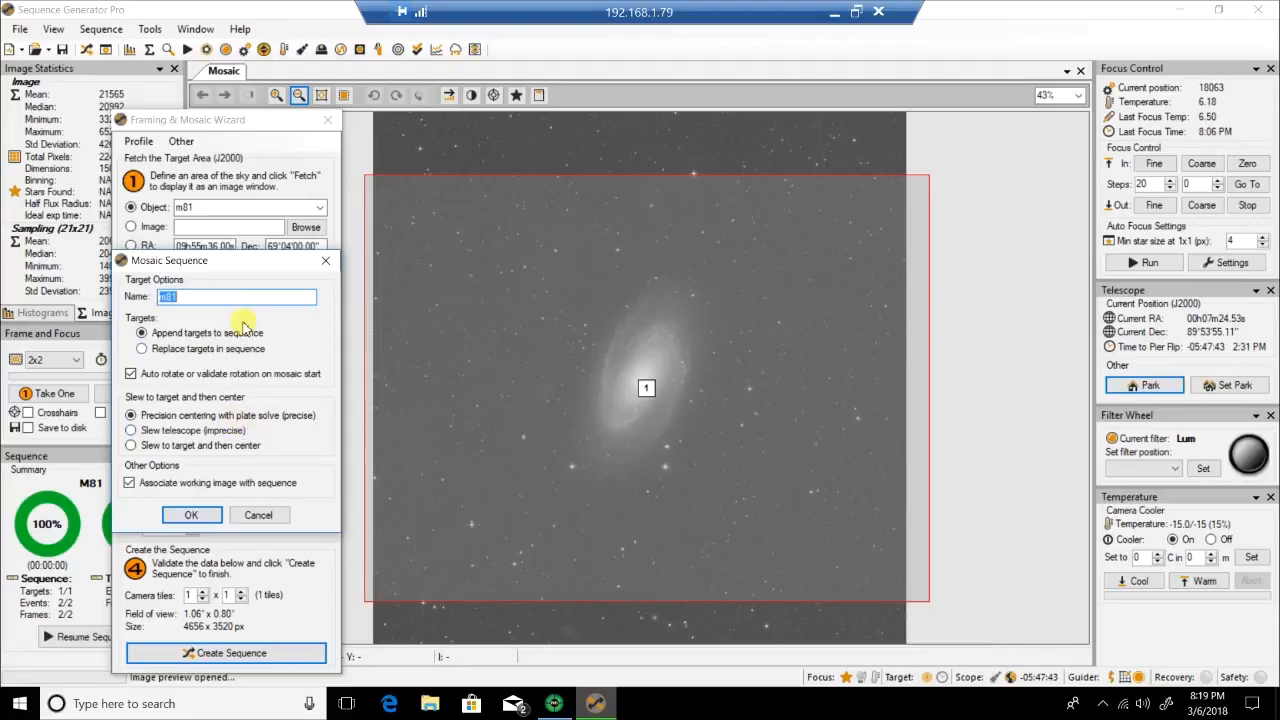
pyautogui.moveTo(238, 270); pyautogui.dragTo(502, 220)
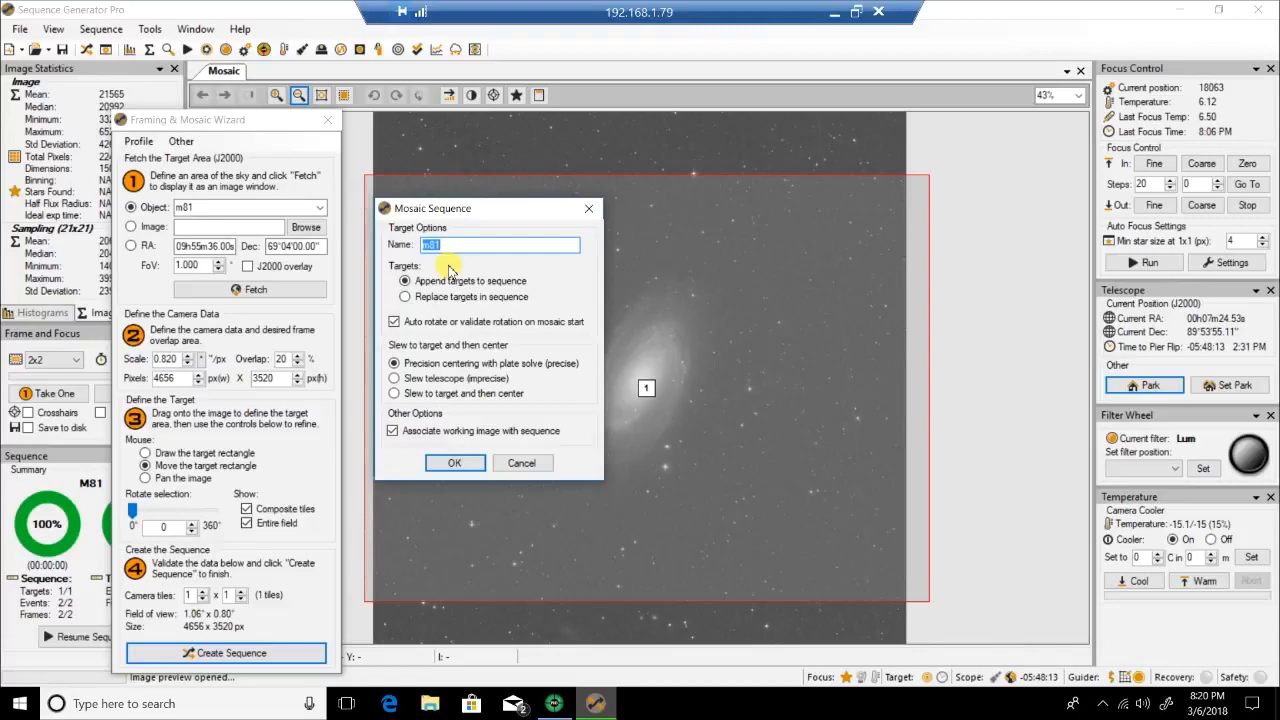
pyautogui.click(405, 297)
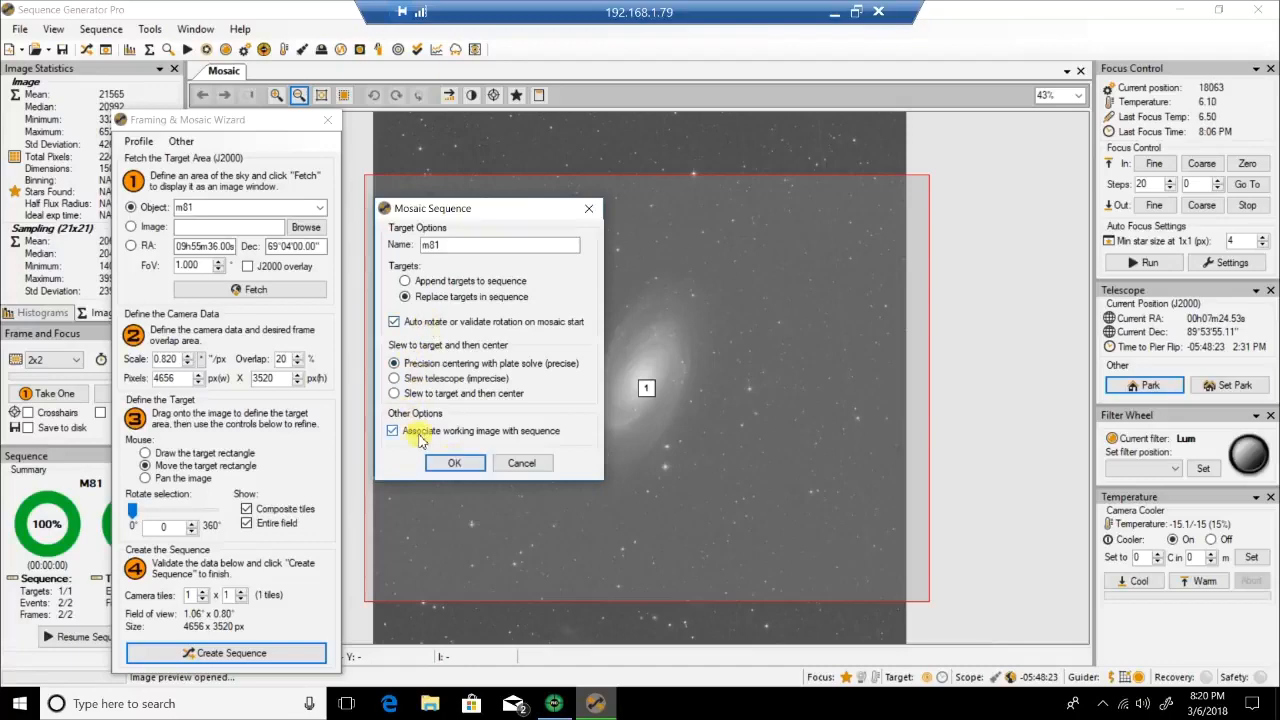
pyautogui.click(457, 465)
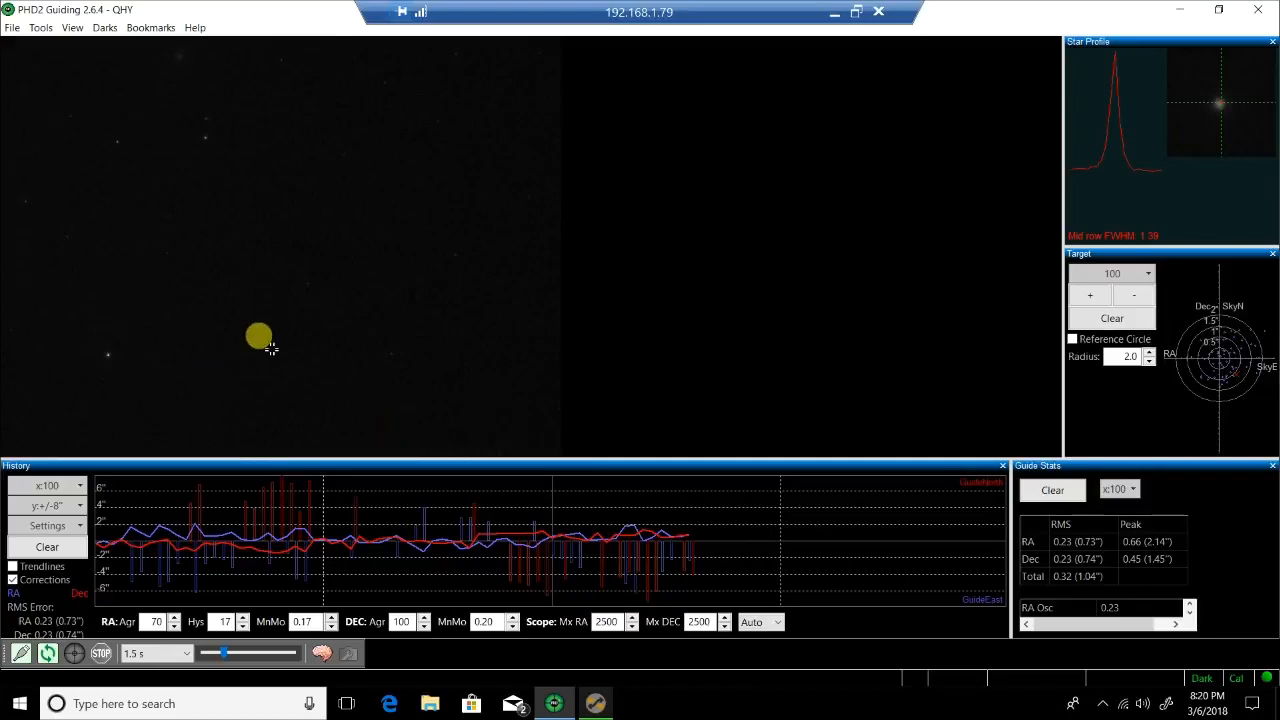
pyautogui.click(1181, 11)
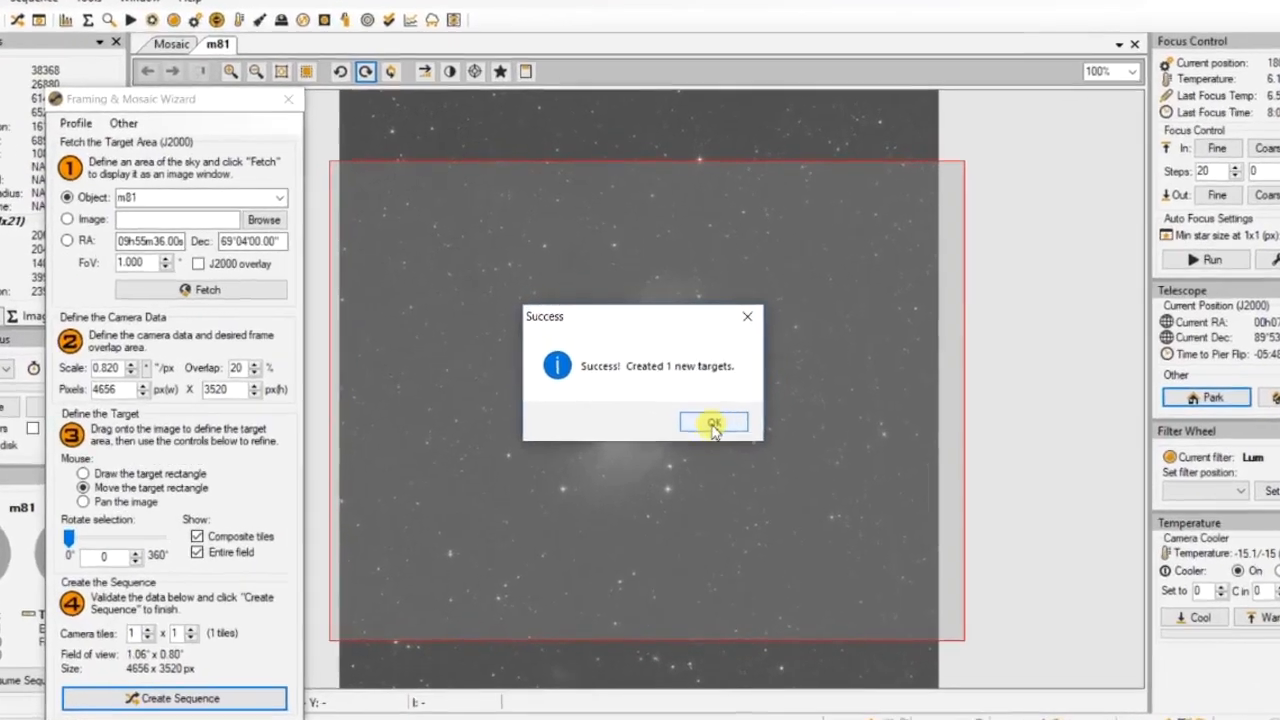
pyautogui.click(706, 407)
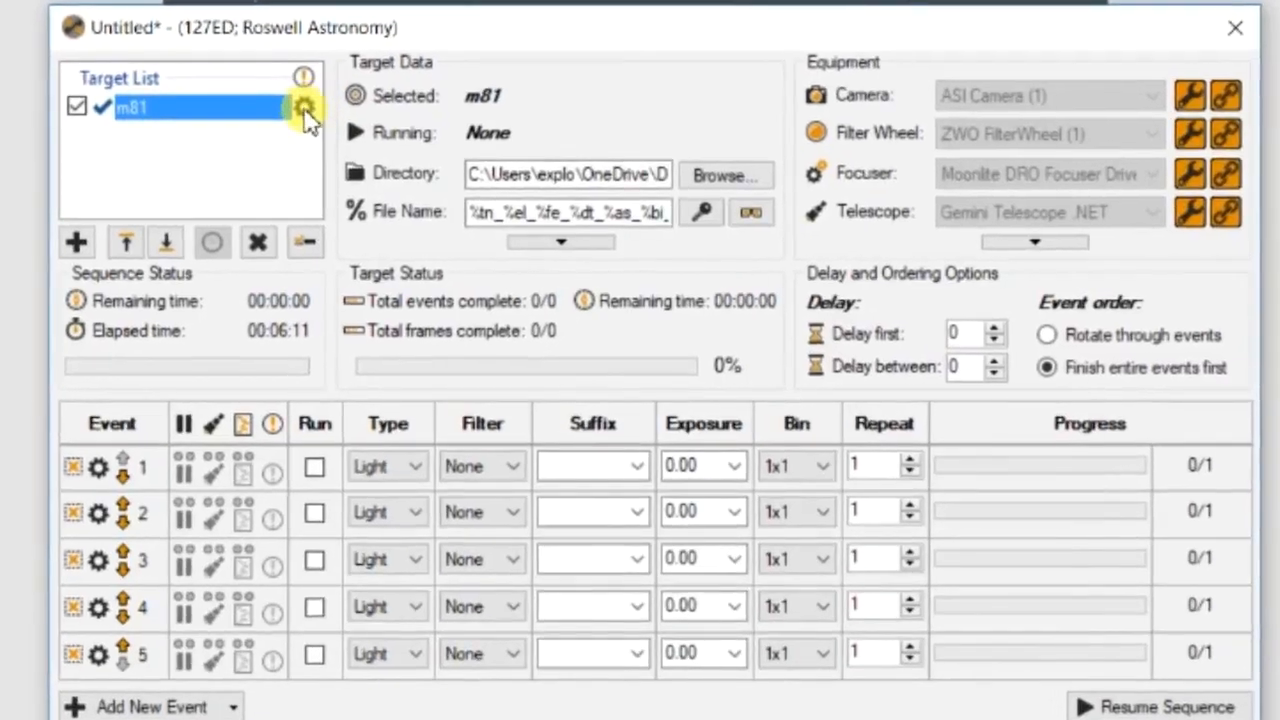
# - Enable "Slew to" when the m81 target starts and disable camera rotation in its target settings
pyautogui.click(304, 108)
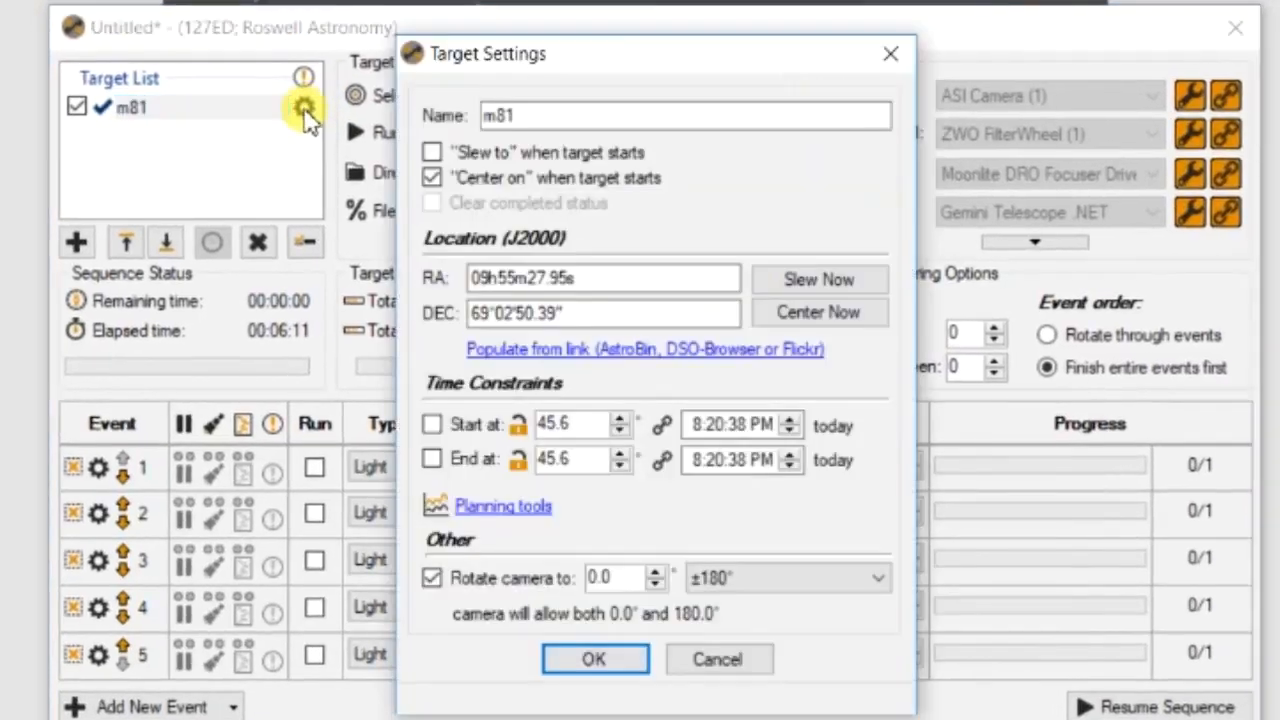
pyautogui.click(432, 154)
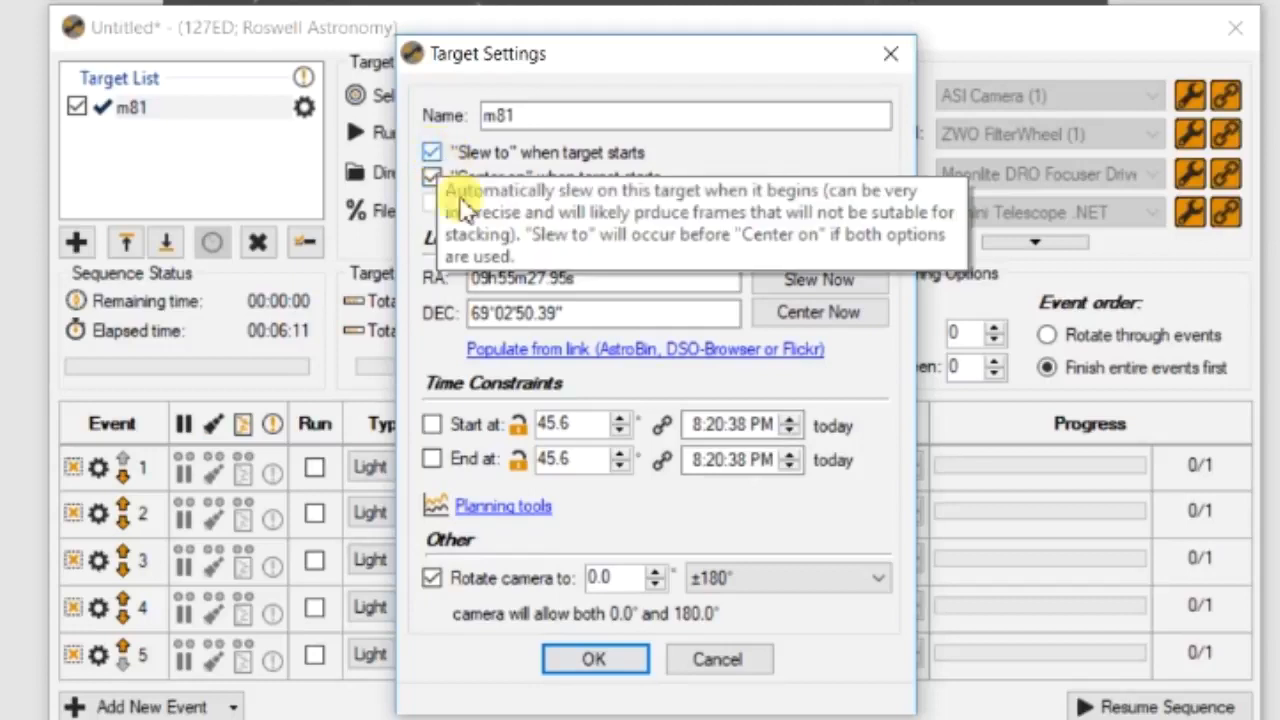
pyautogui.click(432, 582)
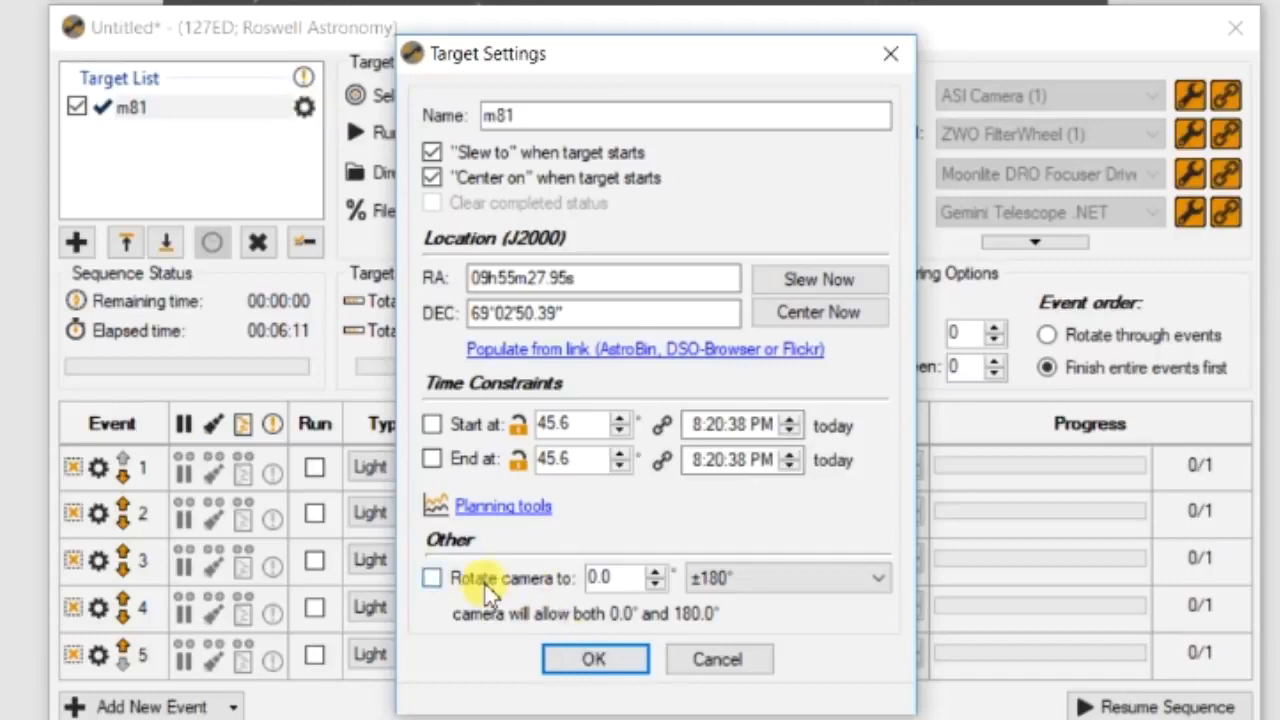
pyautogui.click(590, 660)
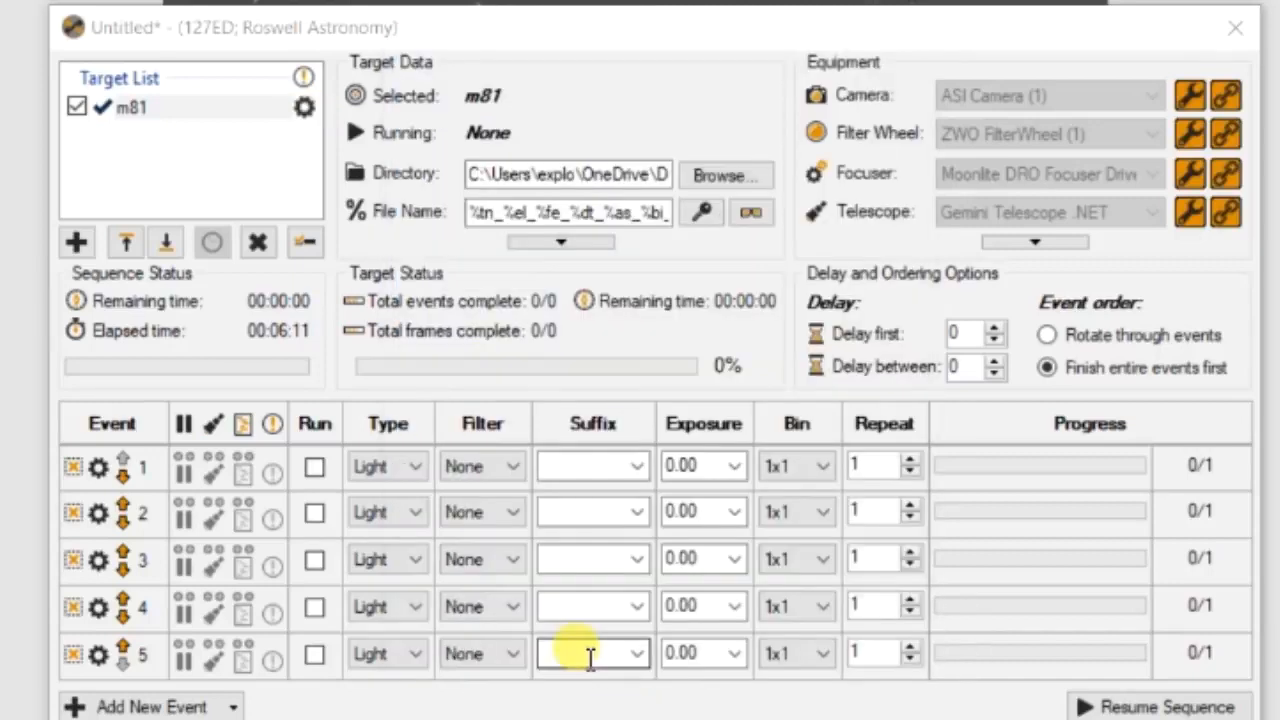
# - Enable event 1 with the Lum filter and a 45 s exposure, and start running the sequence
pyautogui.click(314, 469)
pyautogui.click(514, 466)
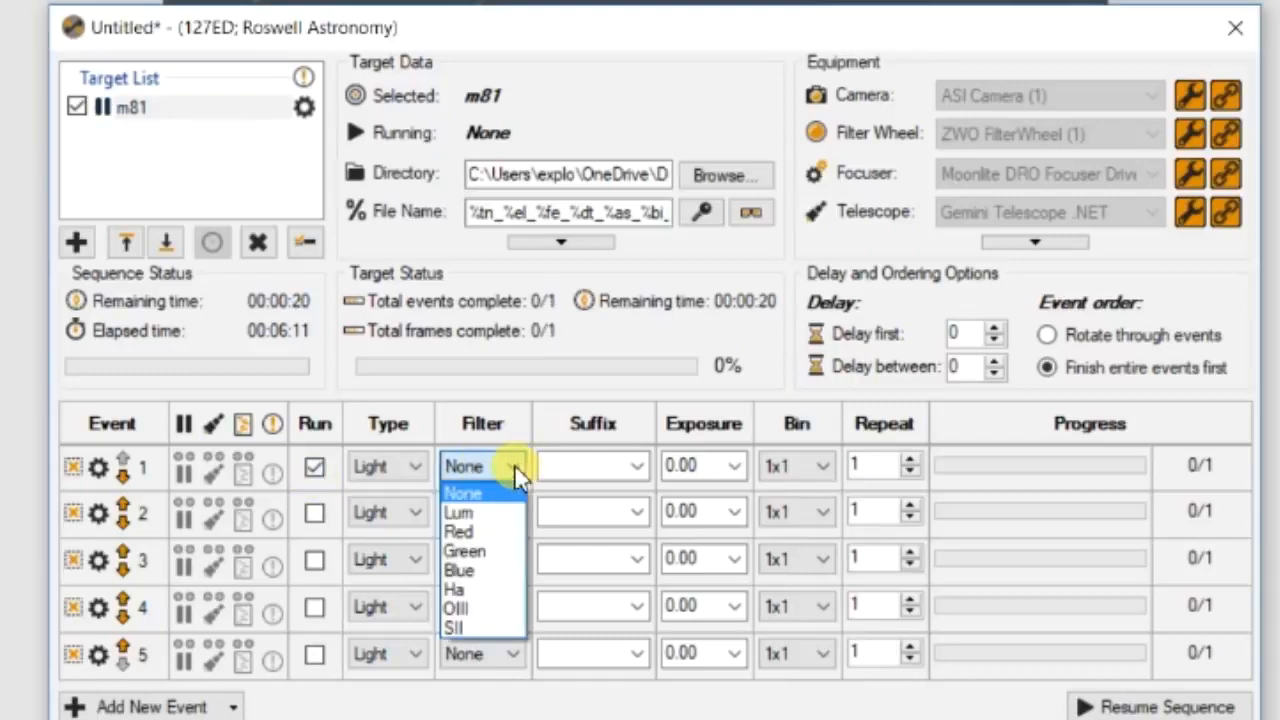
pyautogui.click(490, 512)
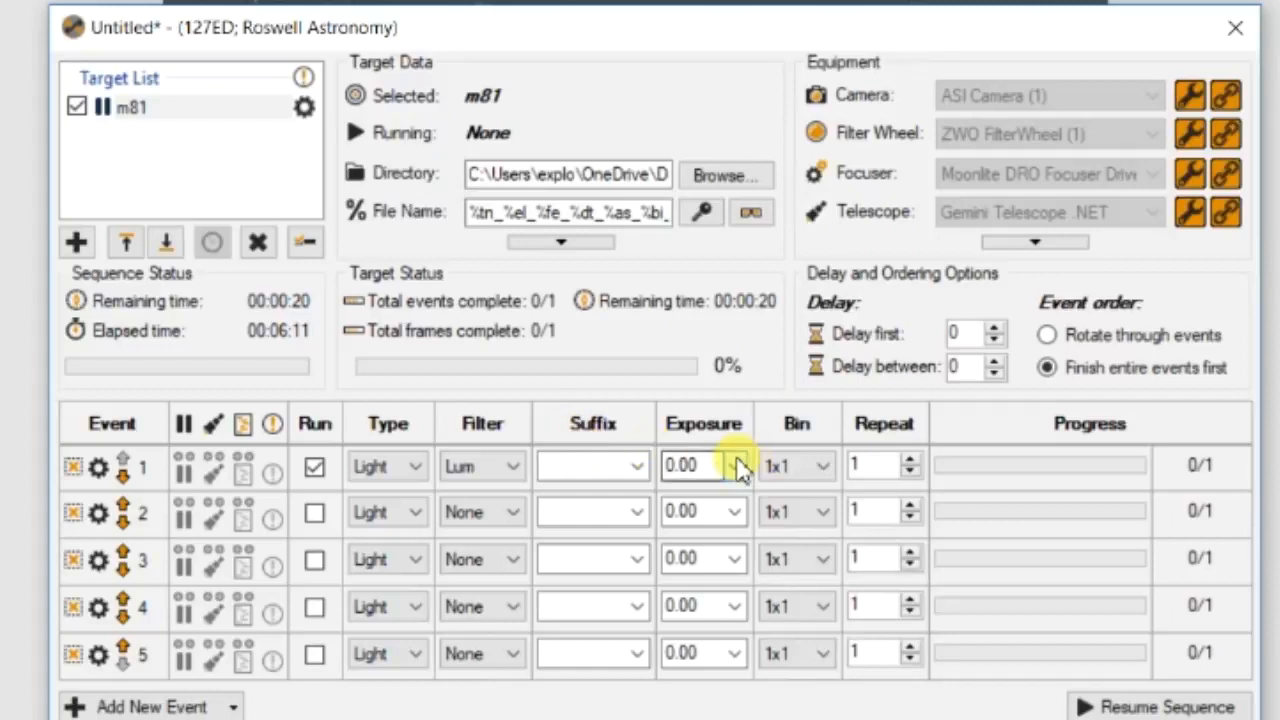
pyautogui.doubleClick(698, 468)
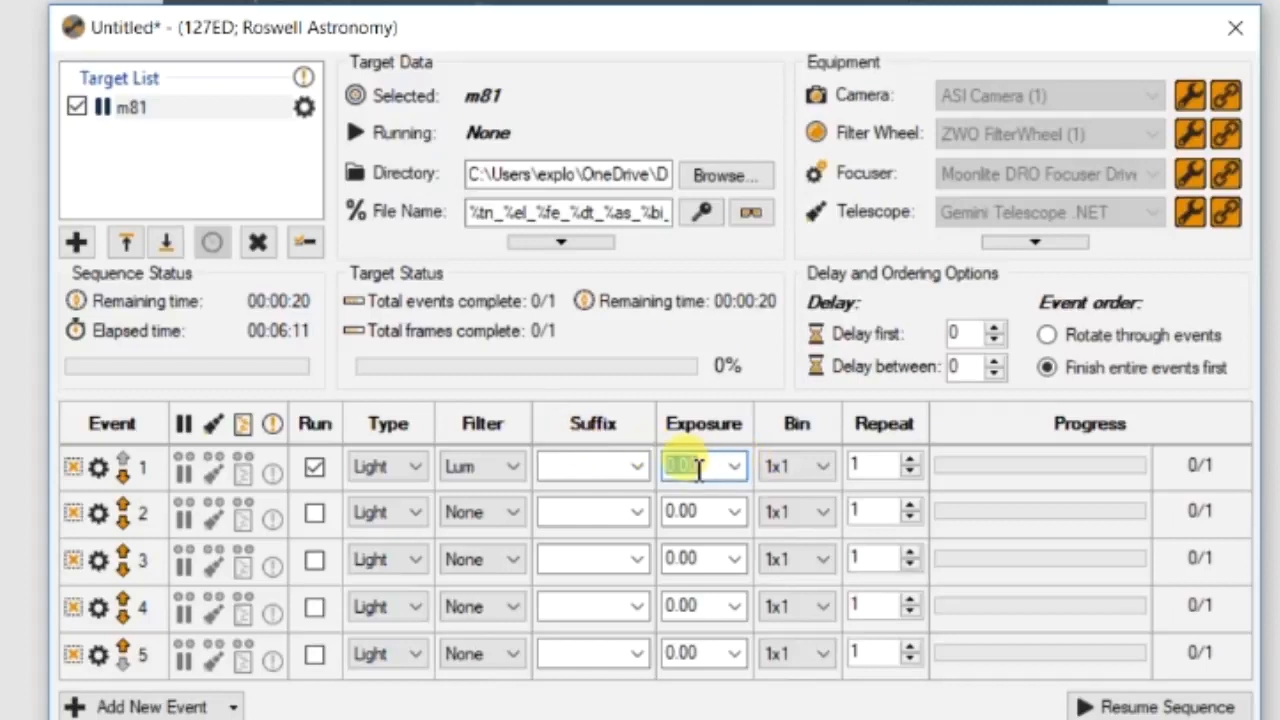
pyautogui.write('45 s')
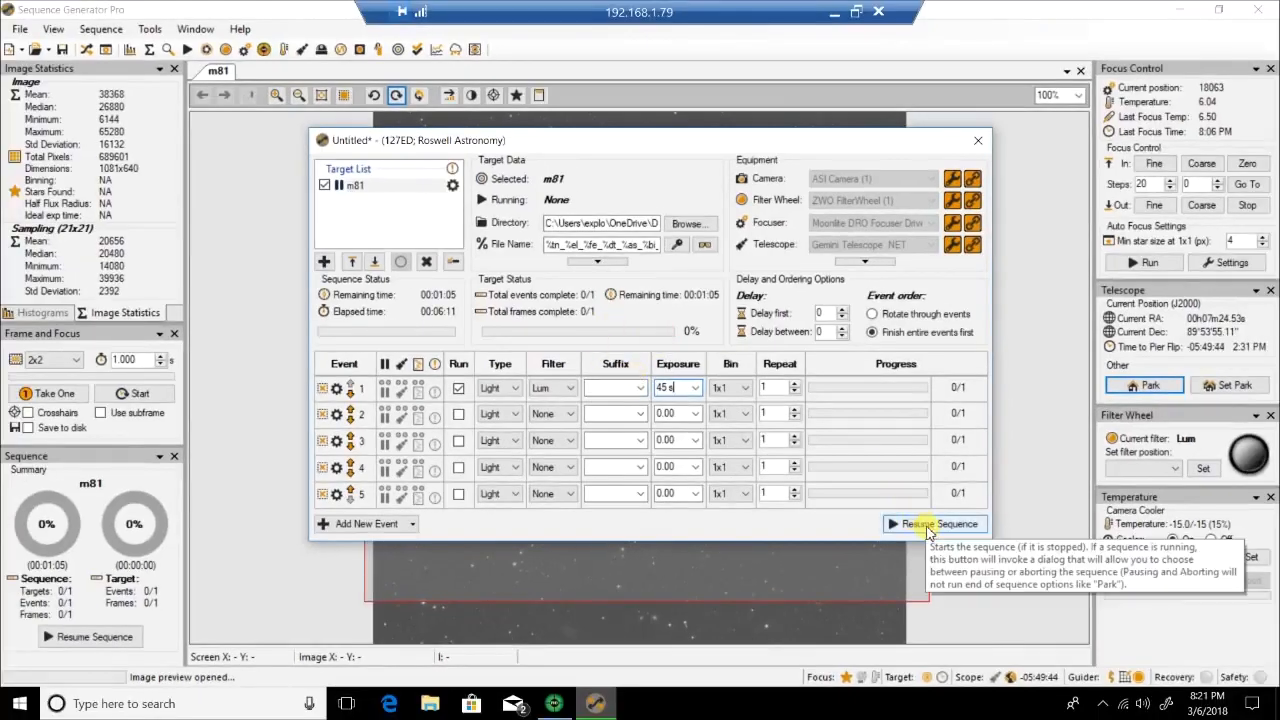
pyautogui.click(925, 529)
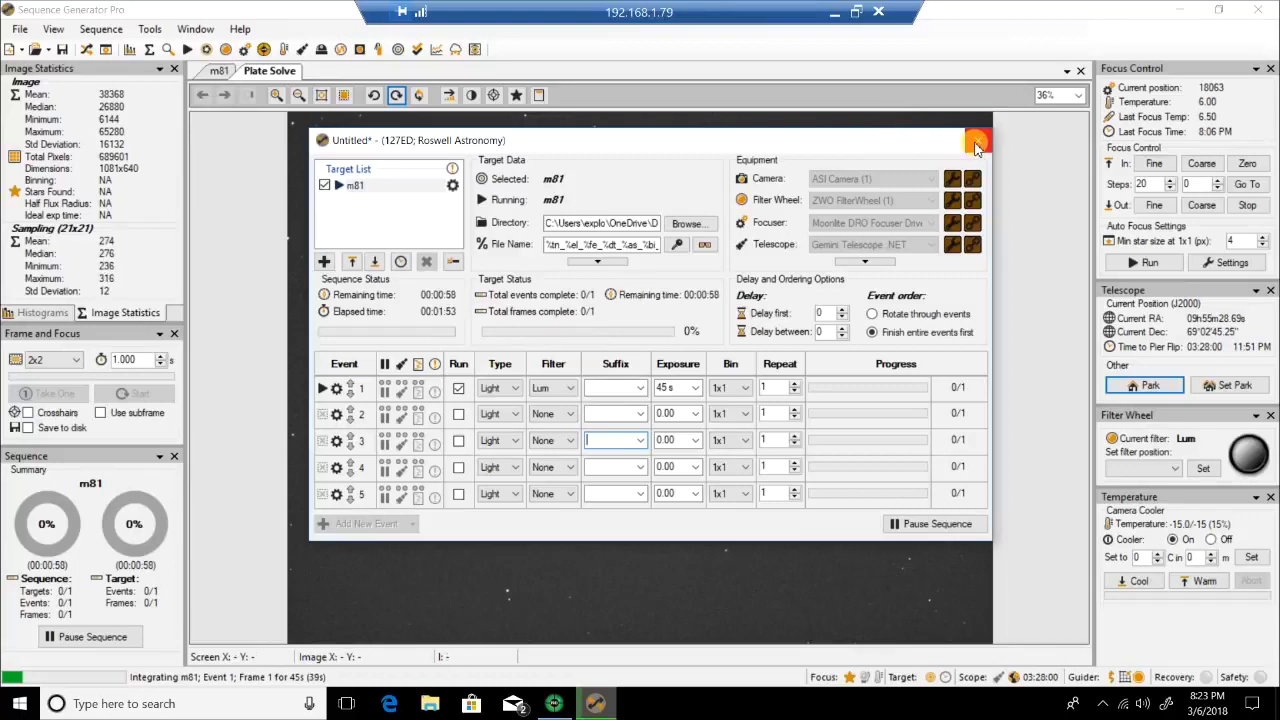
# - Close the sequence window and compare the m81 framing image with the Plate Solve image
pyautogui.click(976, 141)
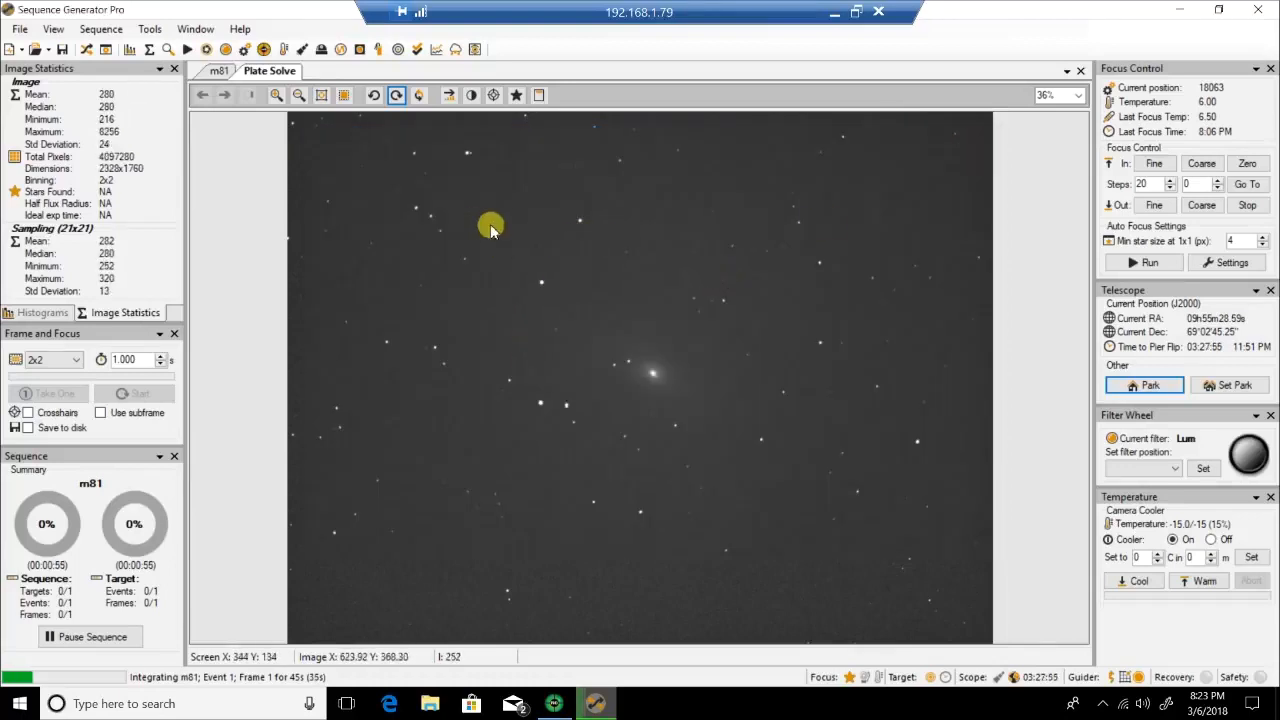
pyautogui.click(218, 73)
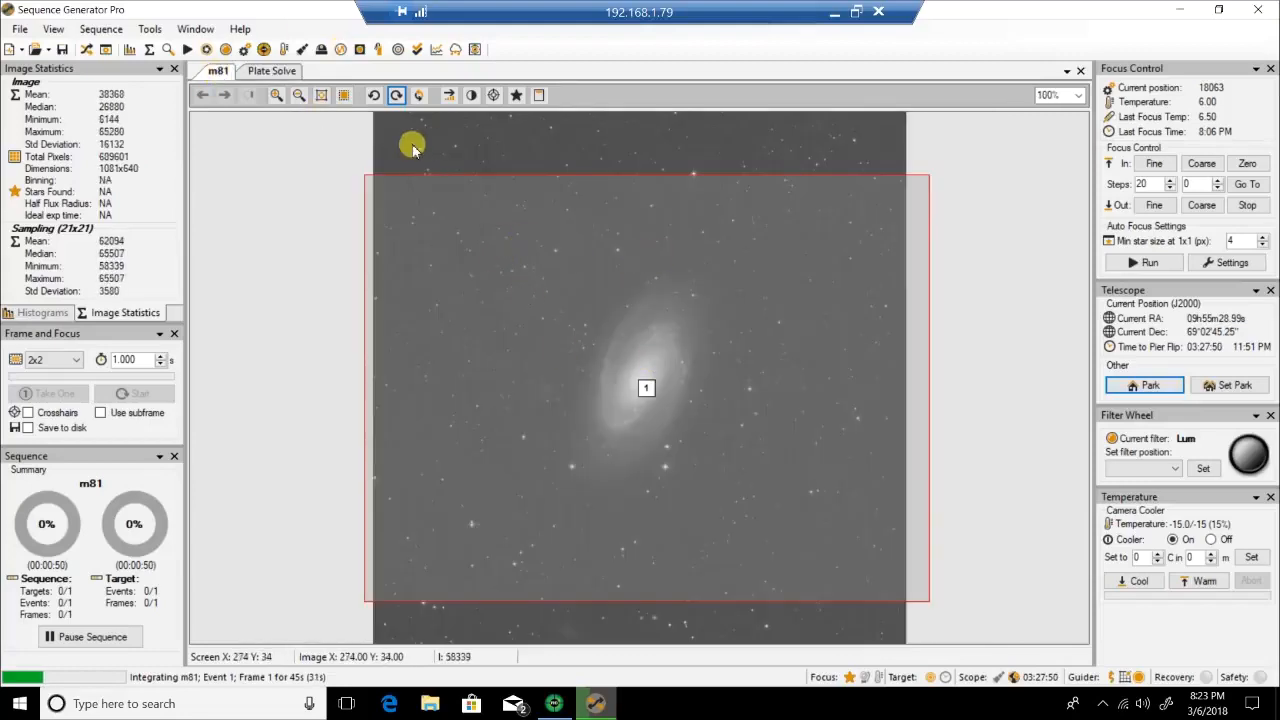
pyautogui.click(277, 73)
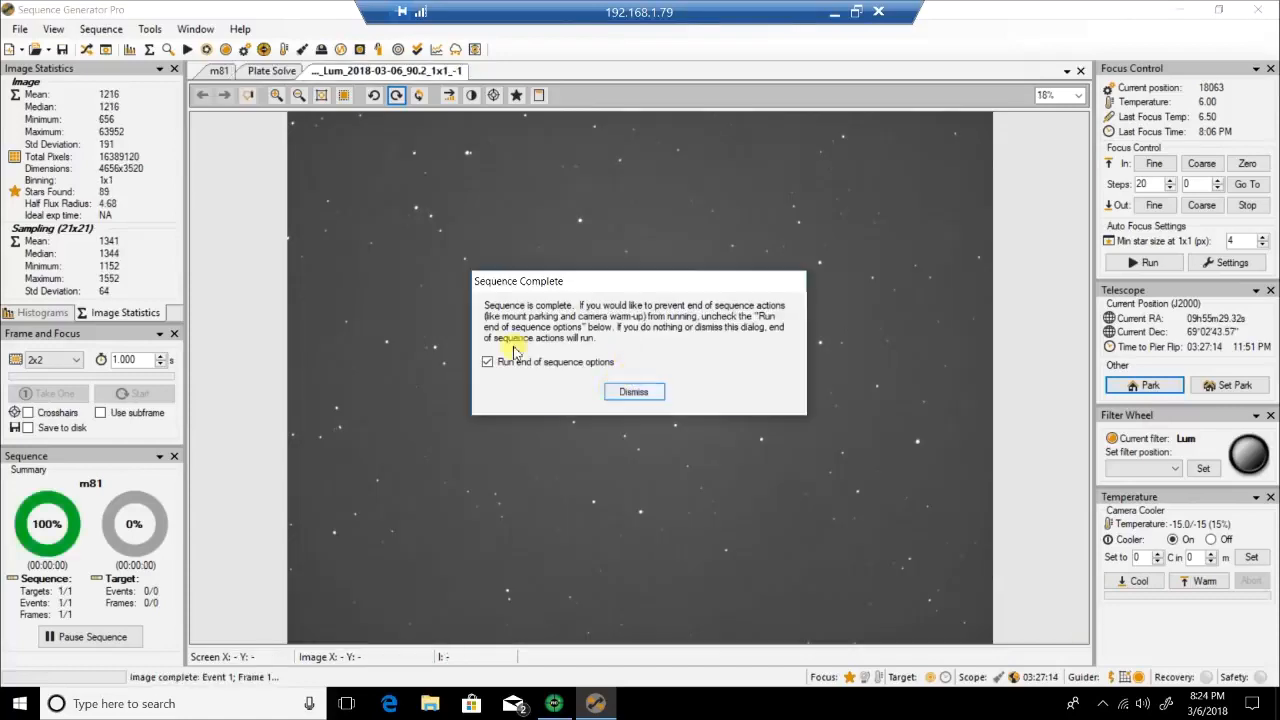
# - Dismiss the sequence completion notice with end of sequence options turned off, and display the m81 framing image
pyautogui.click(487, 362)
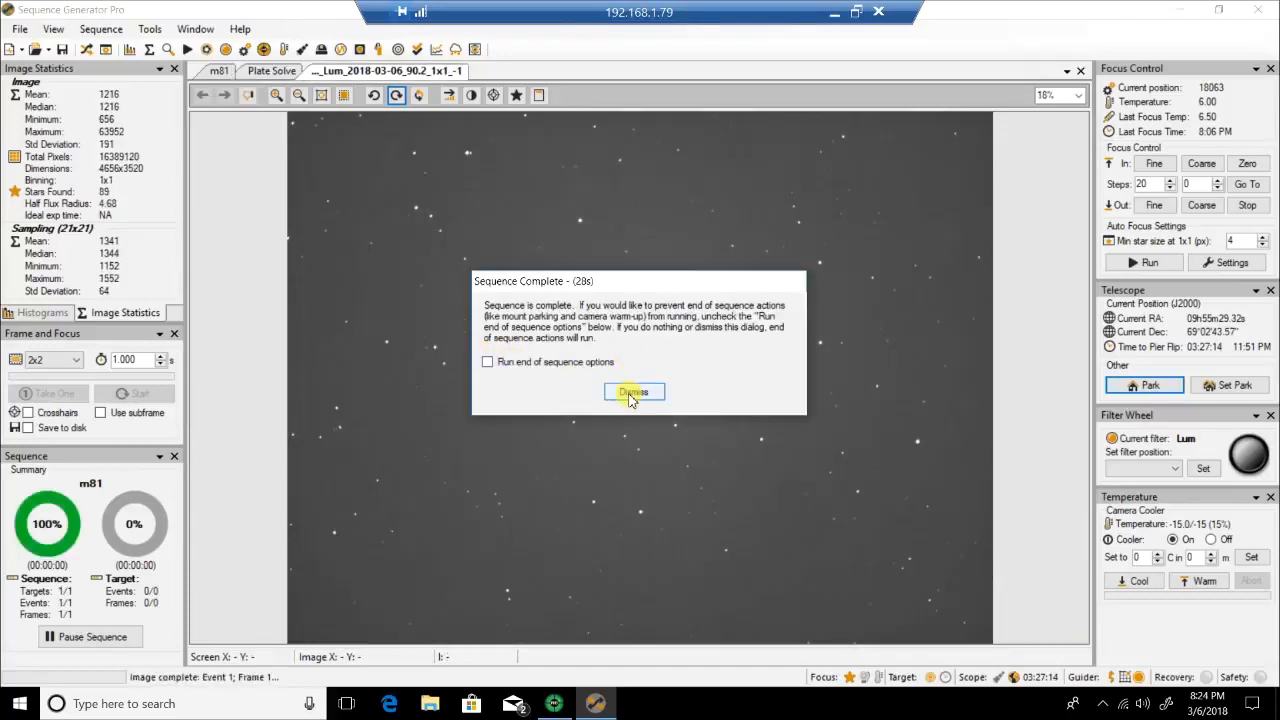
pyautogui.click(631, 394)
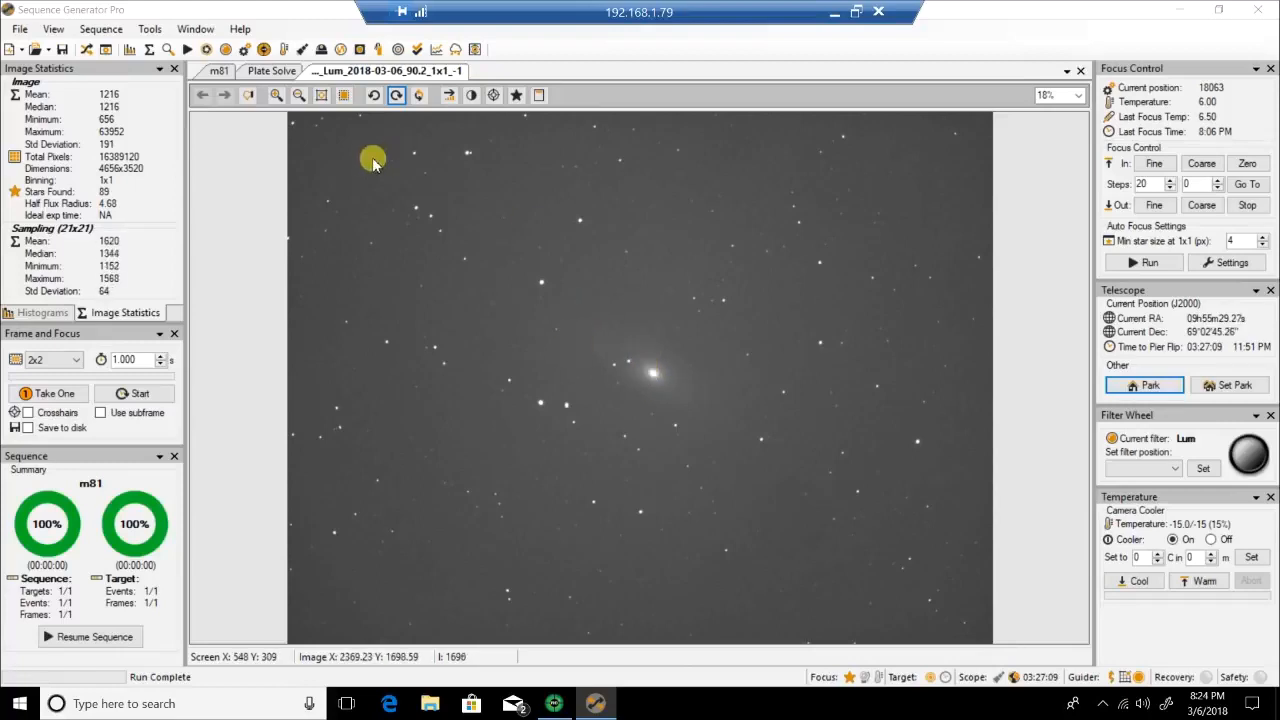
pyautogui.click(218, 70)
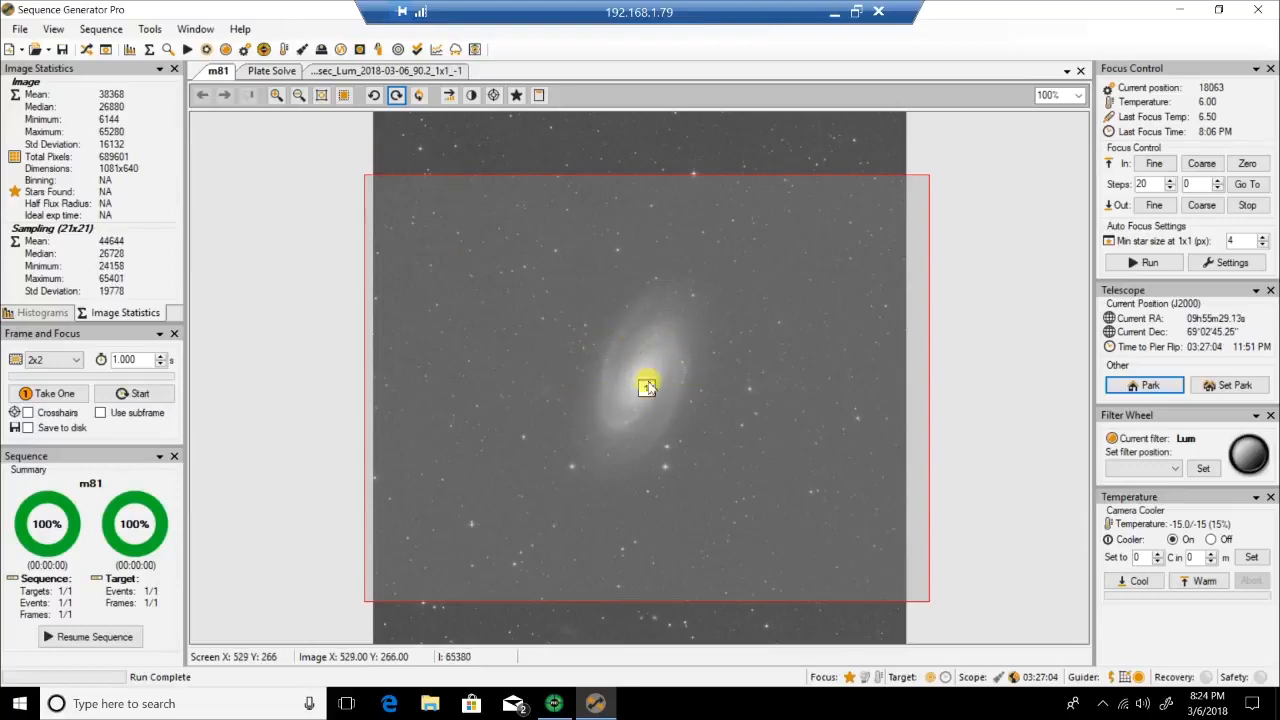
# - Display the captured Lum frame of m81 and brighten it with a stronger image stretch
pyautogui.click(395, 72)
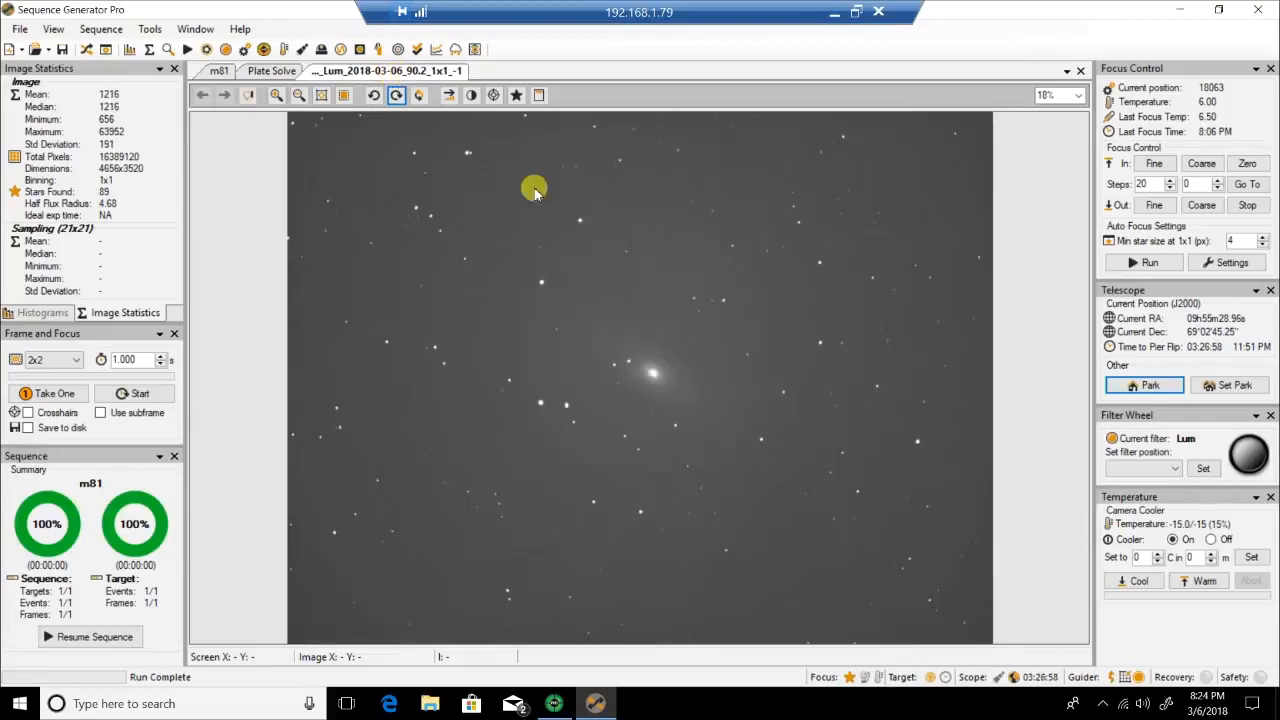
pyautogui.rightClick(636, 270)
pyautogui.click(700, 438)
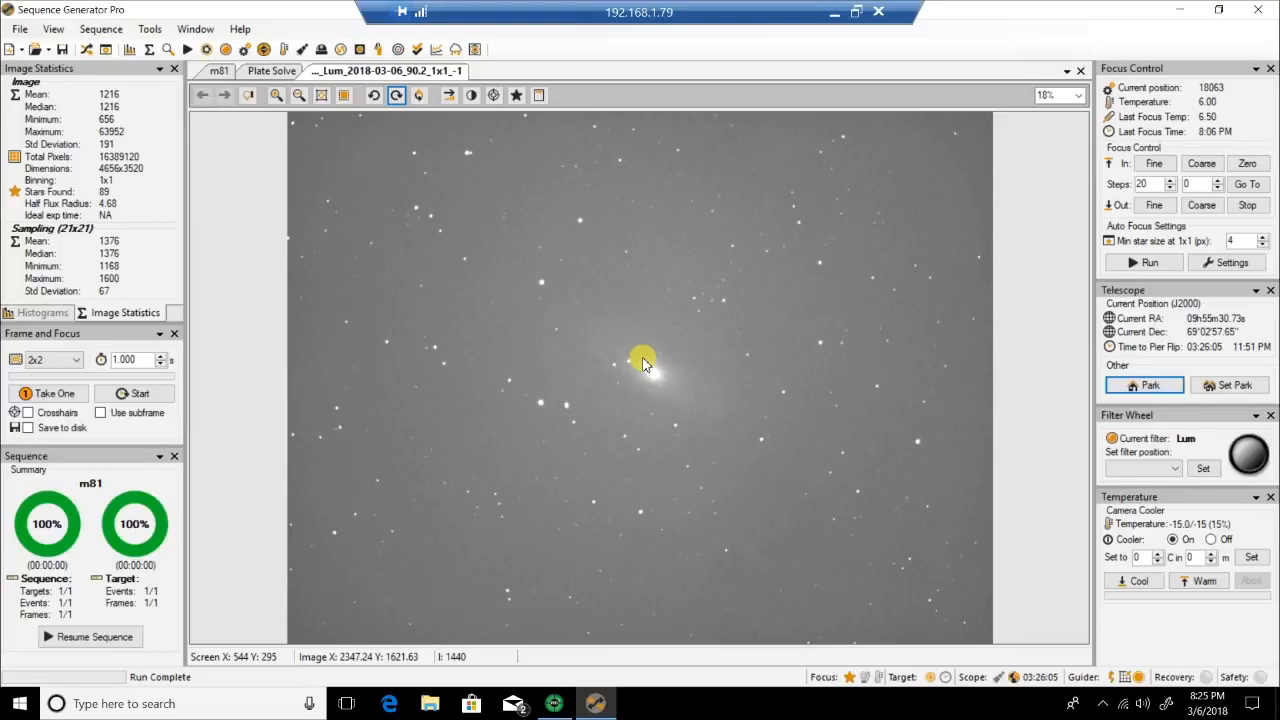
# - Switch to PHD2 Guiding to examine the guiding history graph and guide stats, and return to Sequence Generator Pro
pyautogui.click(554, 703)
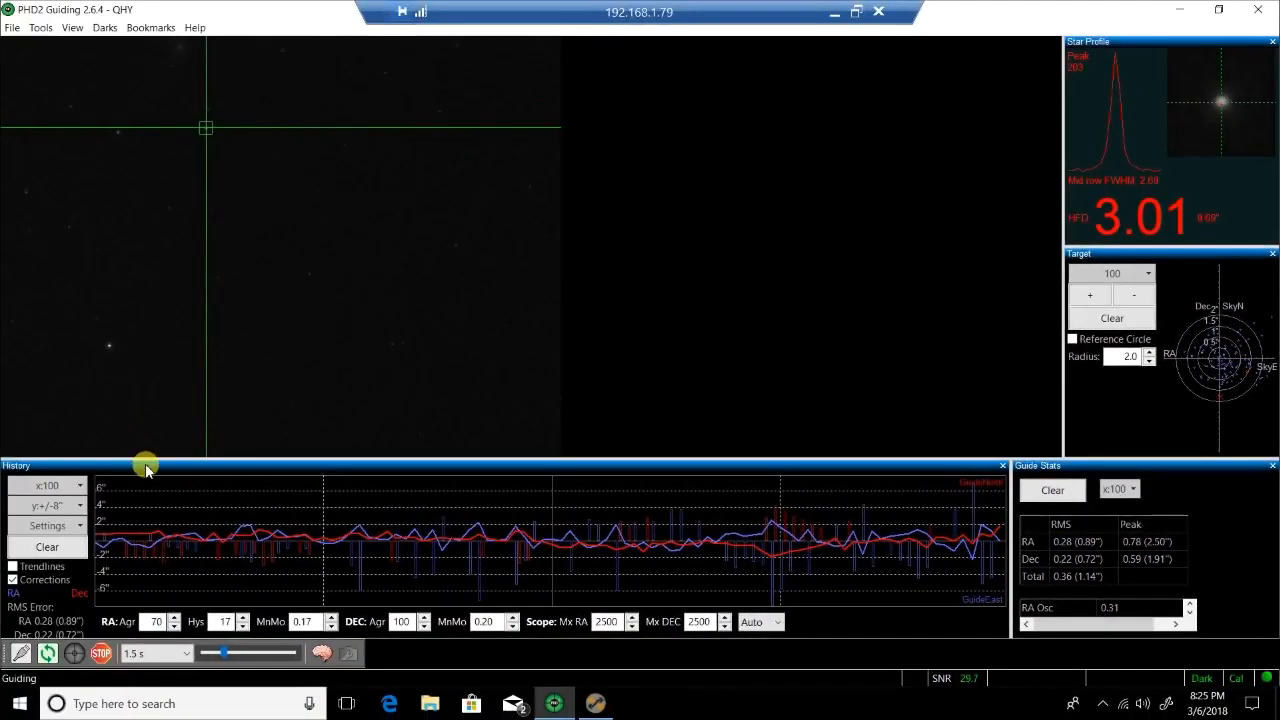
pyautogui.moveTo(146, 465); pyautogui.dragTo(172, 474)
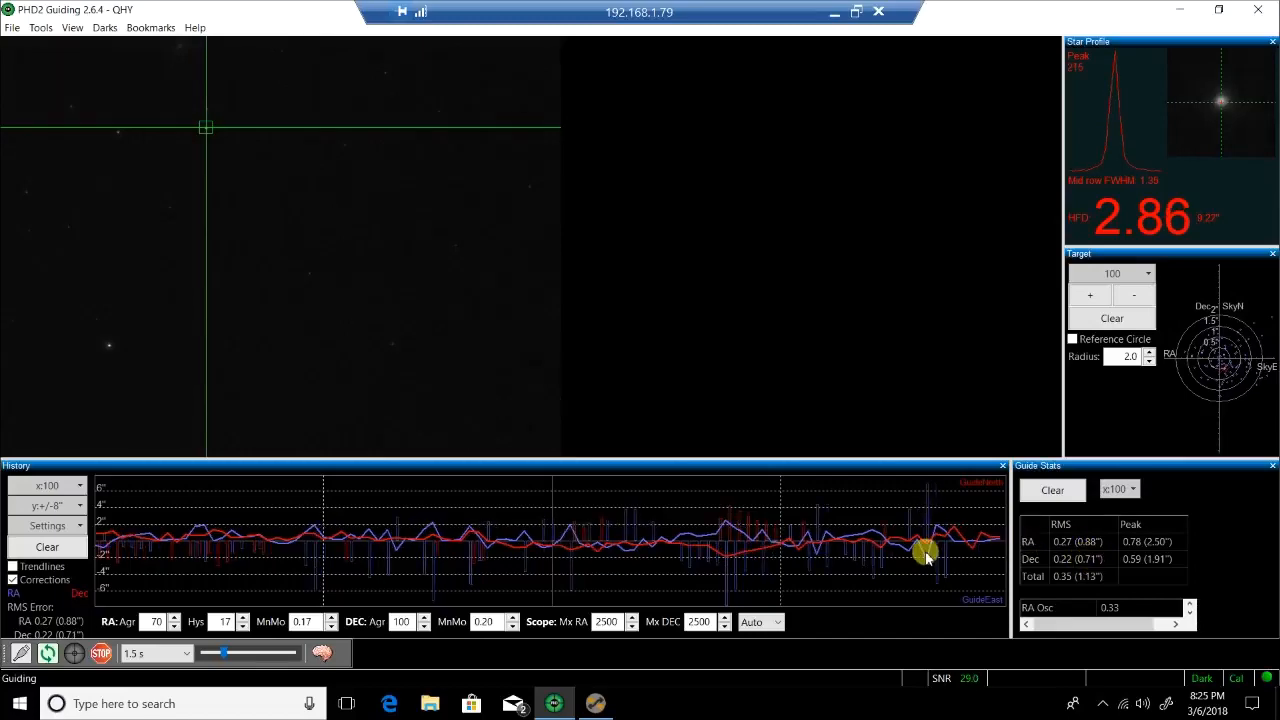
pyautogui.click(597, 679)
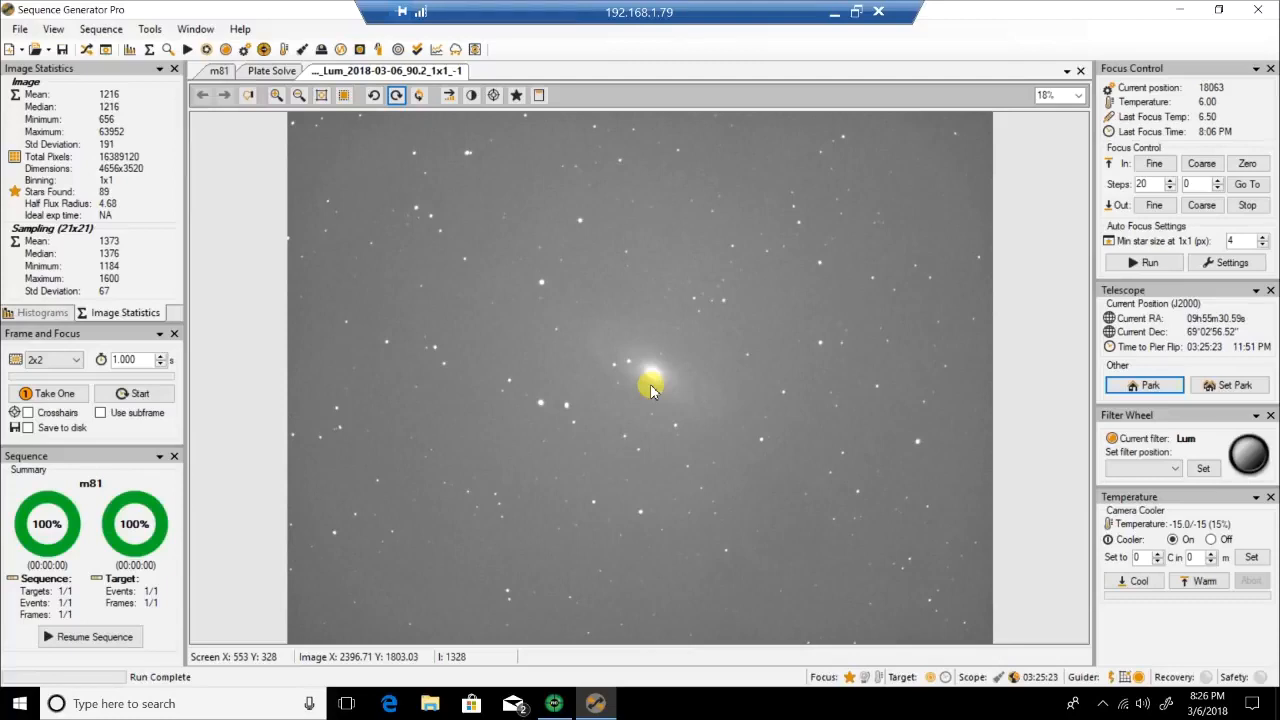
# - Load the 127ED profile in the Equipment Profile Manager, review its Plate Solve centering options, and close the manager
pyautogui.click(150, 29)
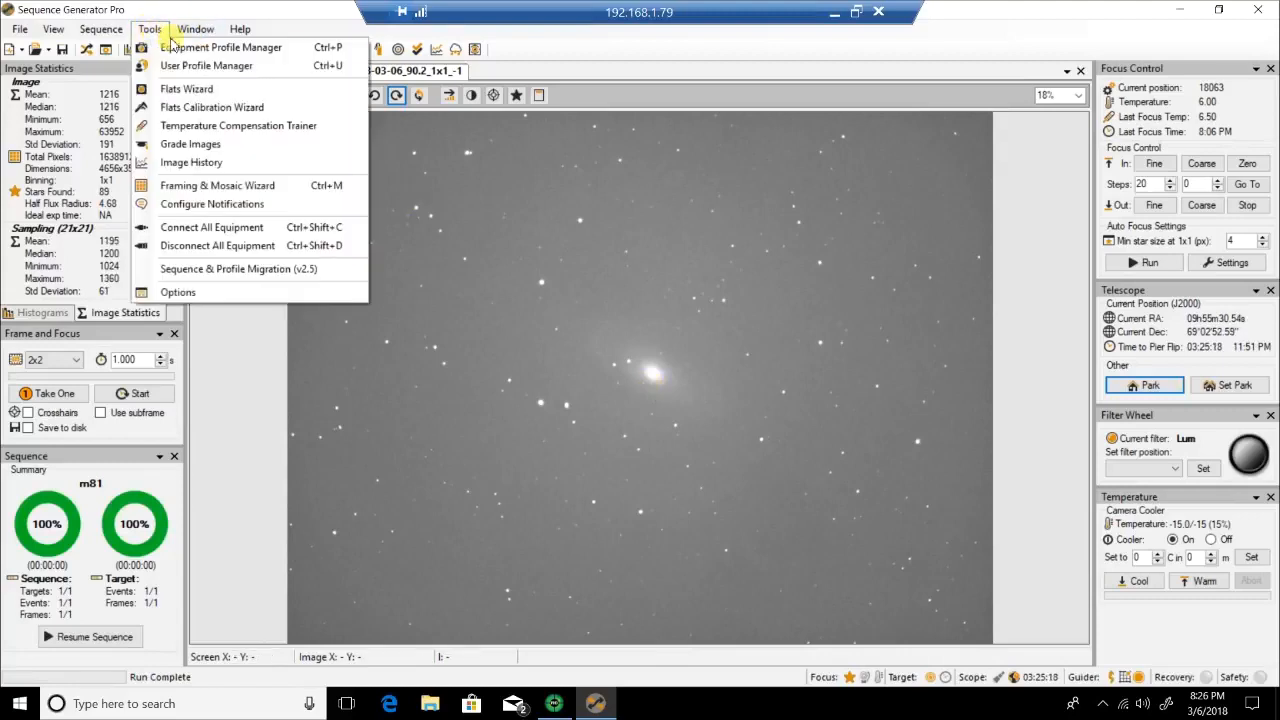
pyautogui.click(176, 48)
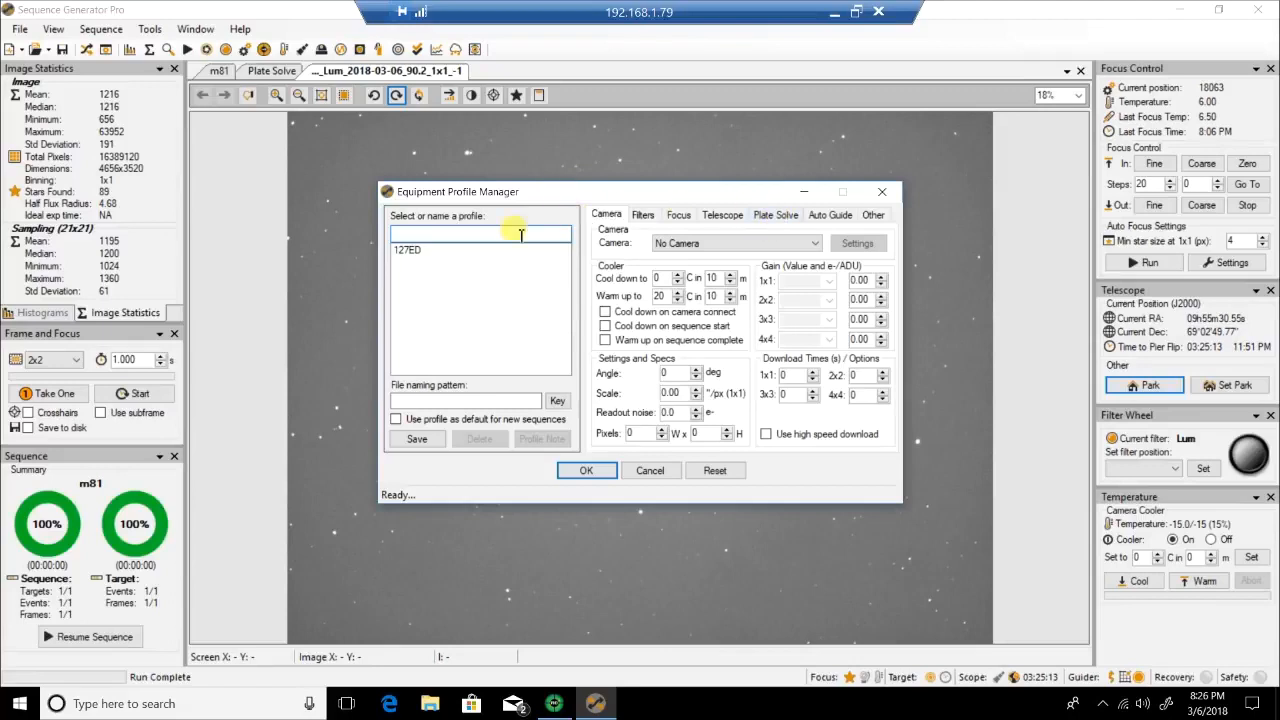
pyautogui.click(421, 253)
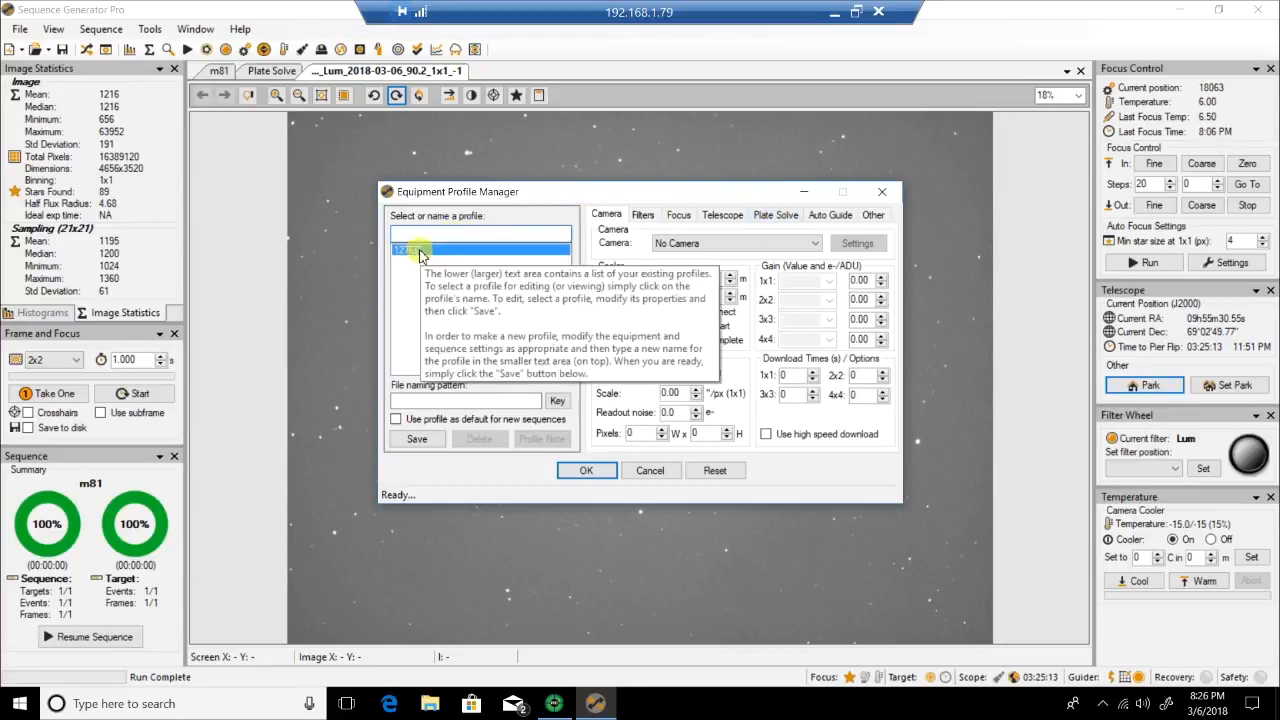
pyautogui.click(776, 217)
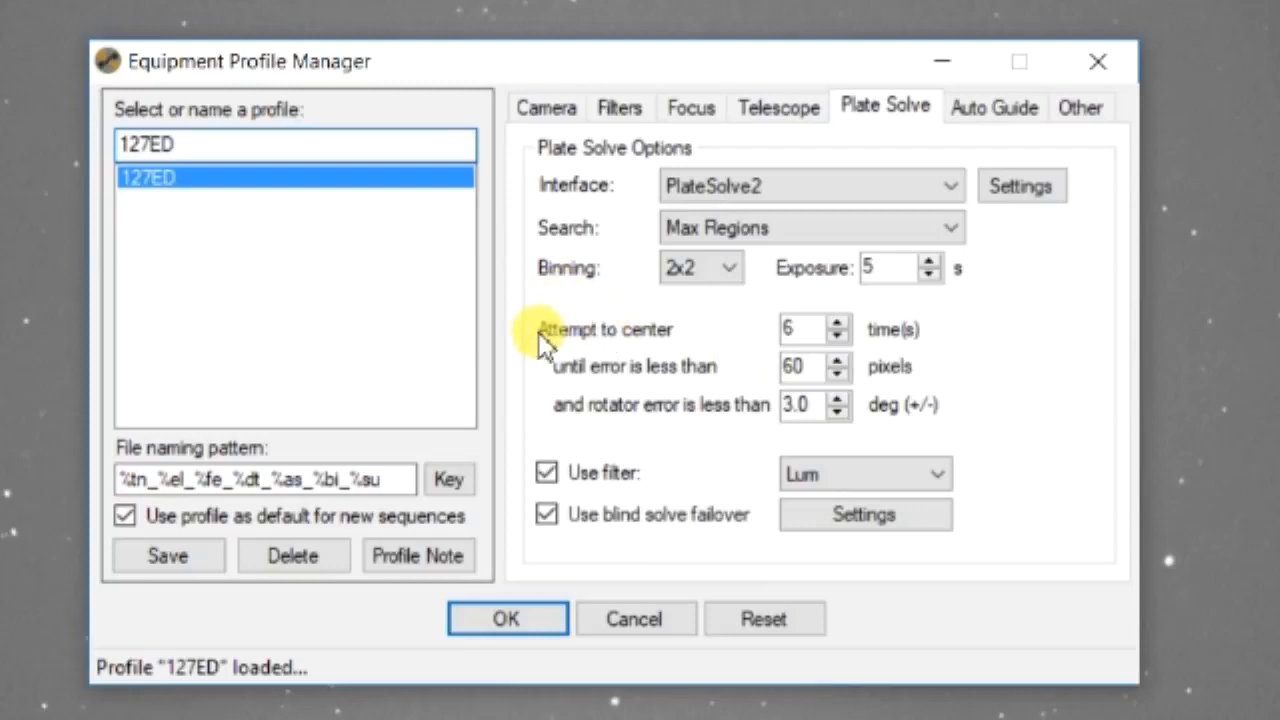
pyautogui.moveTo(539, 333)
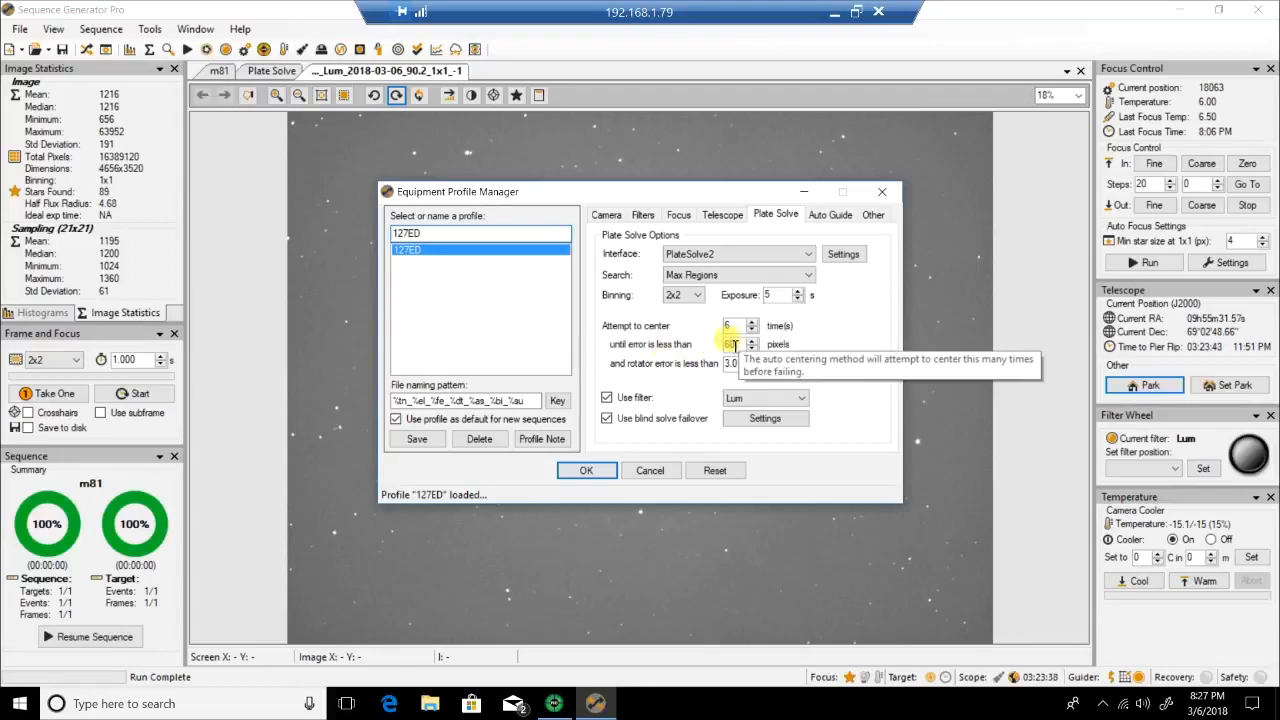
pyautogui.click(587, 472)
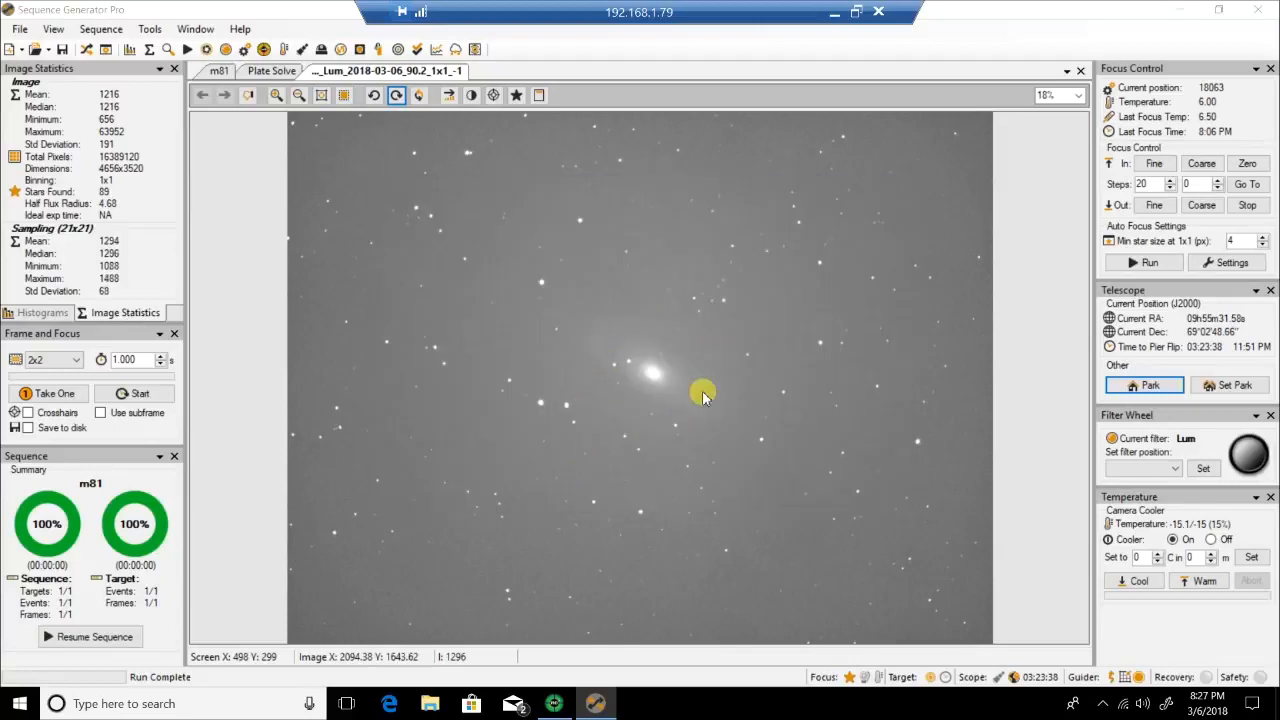